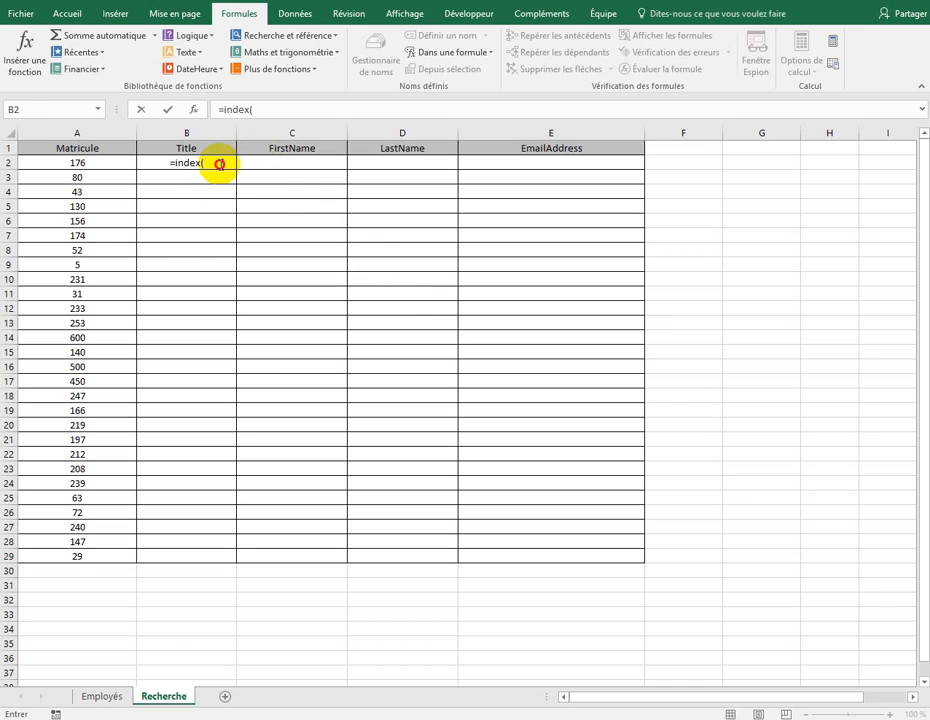
Step: Insert the defined name Title as the array argument of the INDEX formula in B2
{"action": "left_click", "coordinate": [219, 164]}
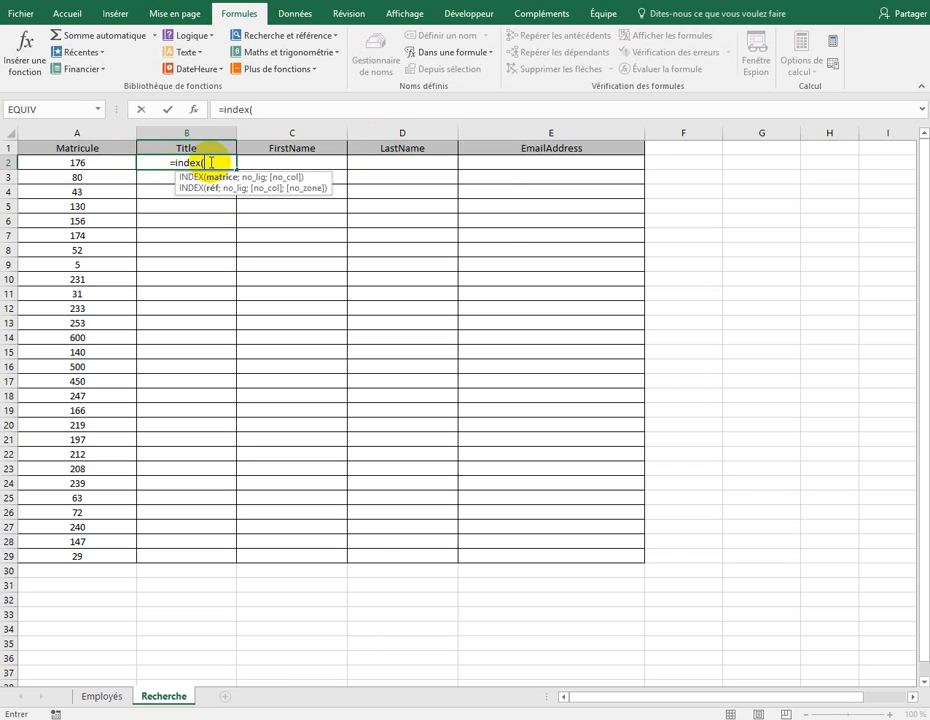
{"action": "key", "text": "F3"}
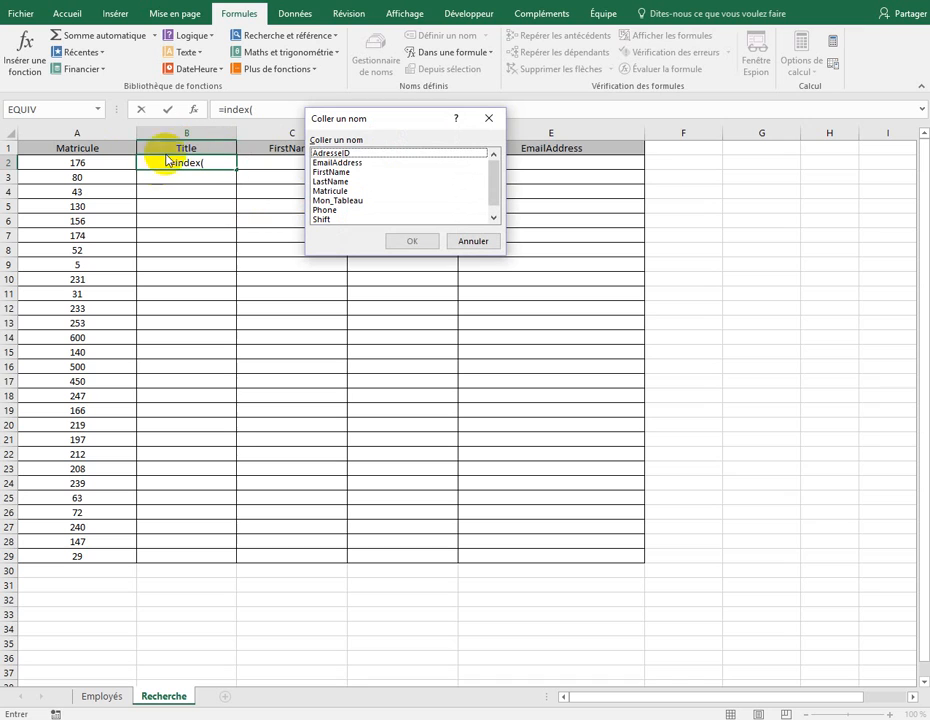
{"action": "key", "text": "Down"}
{"action": "key", "text": "Down"}
{"action": "key", "text": "Down"}
{"action": "key", "text": "Down"}
{"action": "key", "text": "Down"}
{"action": "key", "text": "Down"}
{"action": "key", "text": "Down"}
{"action": "key", "text": "Down"}
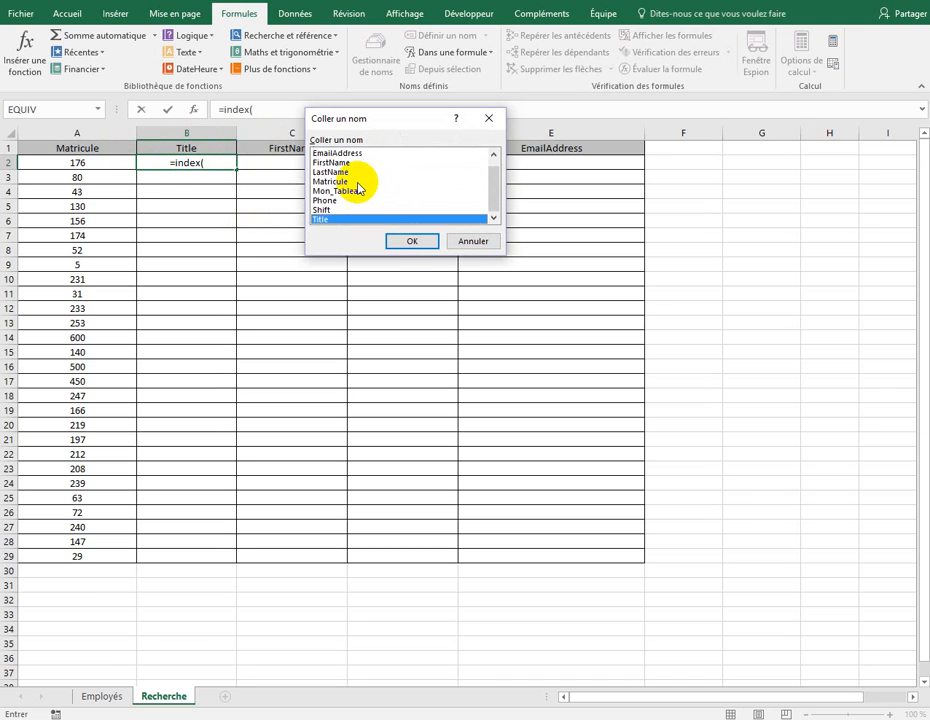
{"action": "left_click", "coordinate": [407, 241]}
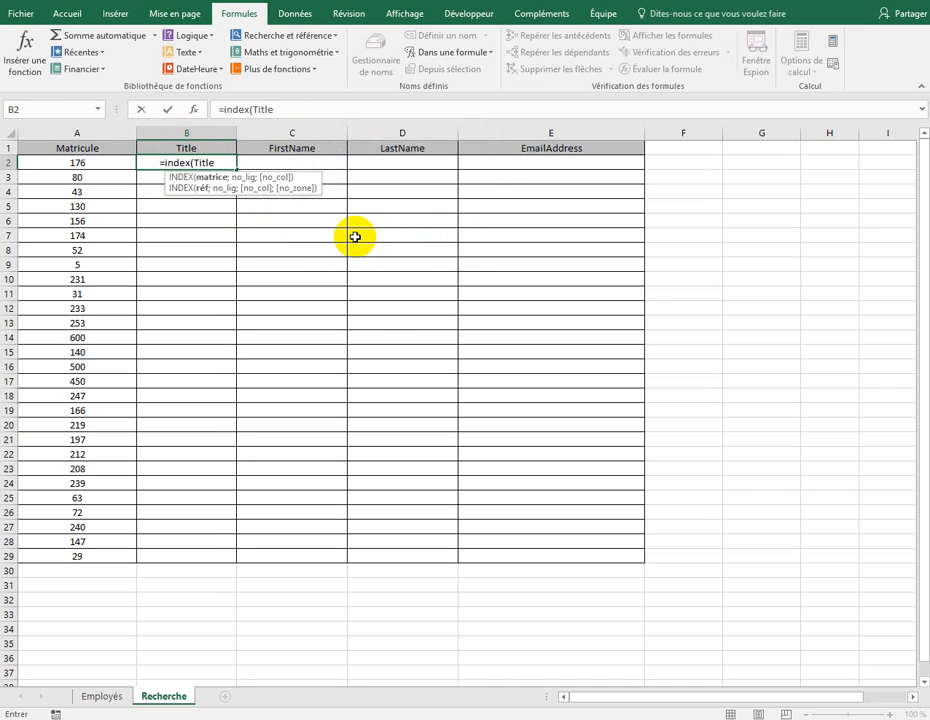
{"action": "type", "text": ";"}
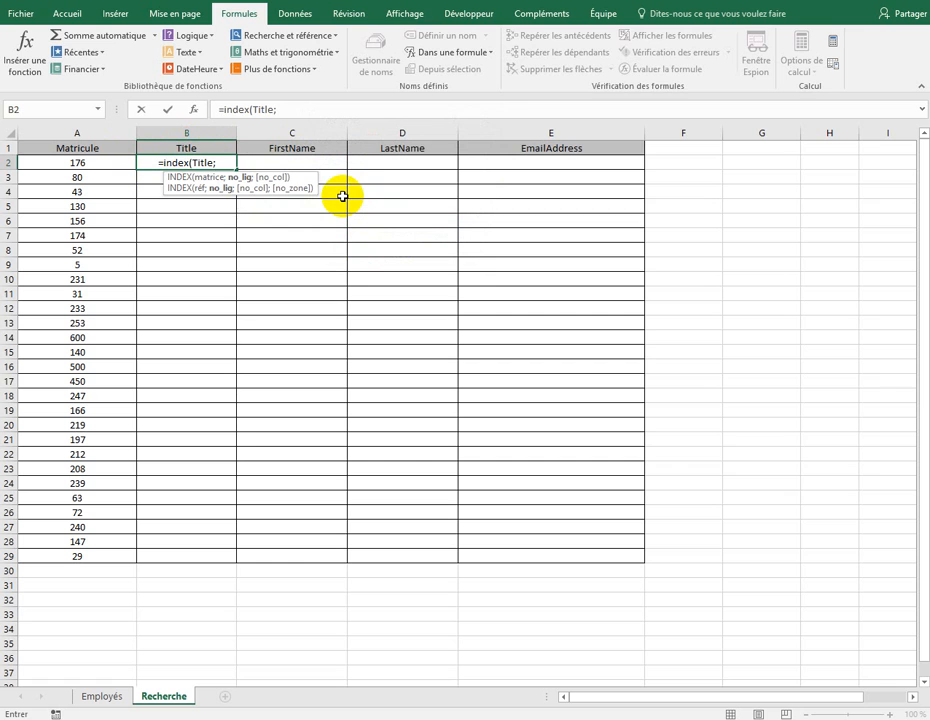
Step: Complete the B2 formula with EQUIV(A2;Matricule;0) as the row number argument
{"action": "type", "text": "equiv("}
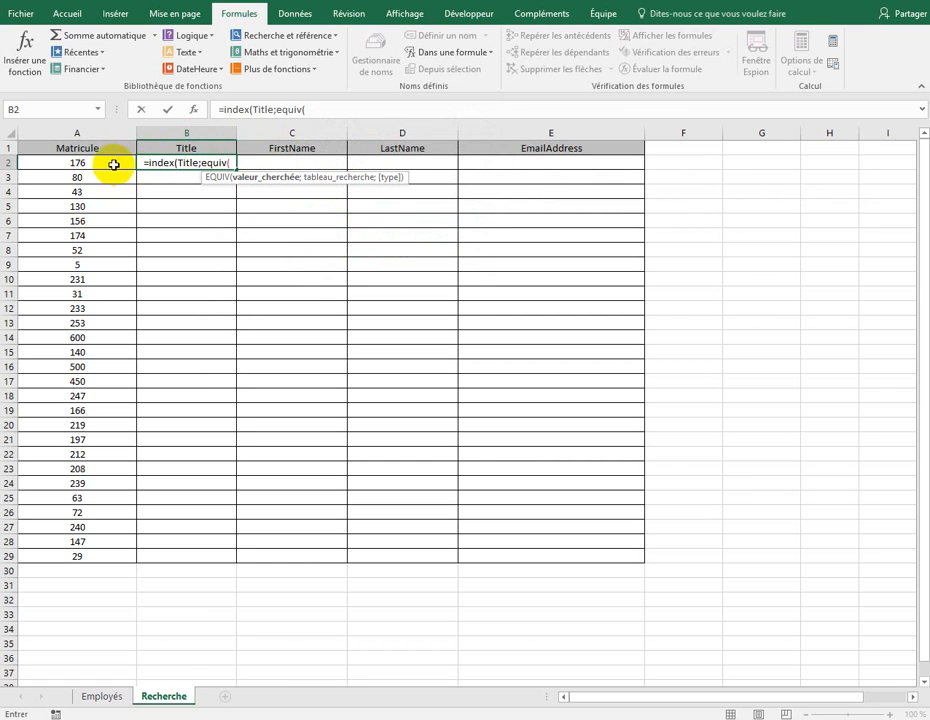
{"action": "left_click", "coordinate": [99, 164]}
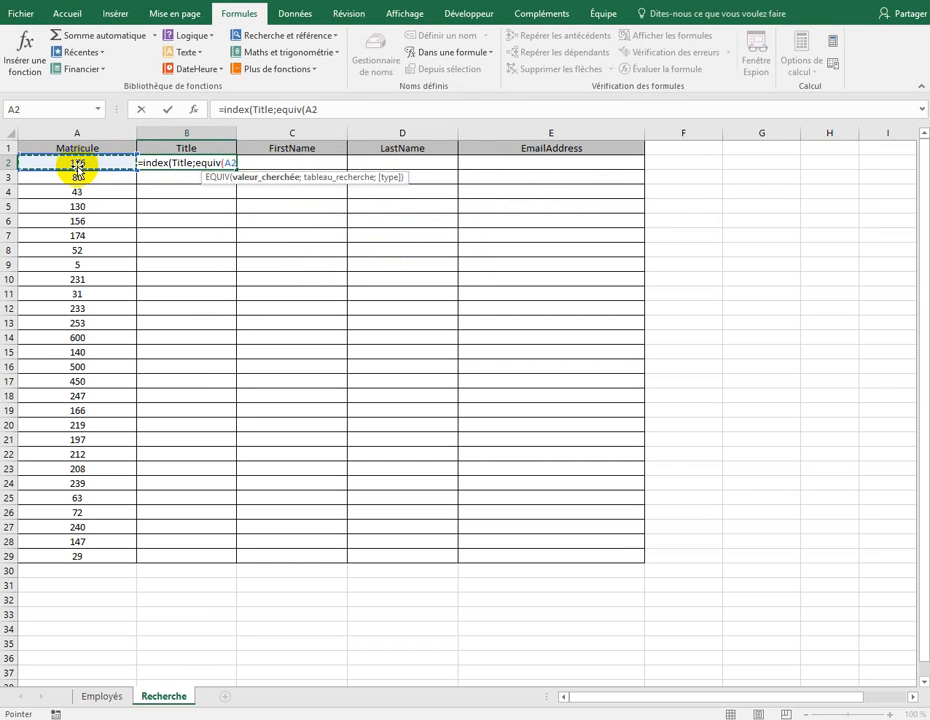
{"action": "type", "text": ";"}
{"action": "key", "text": "F3"}
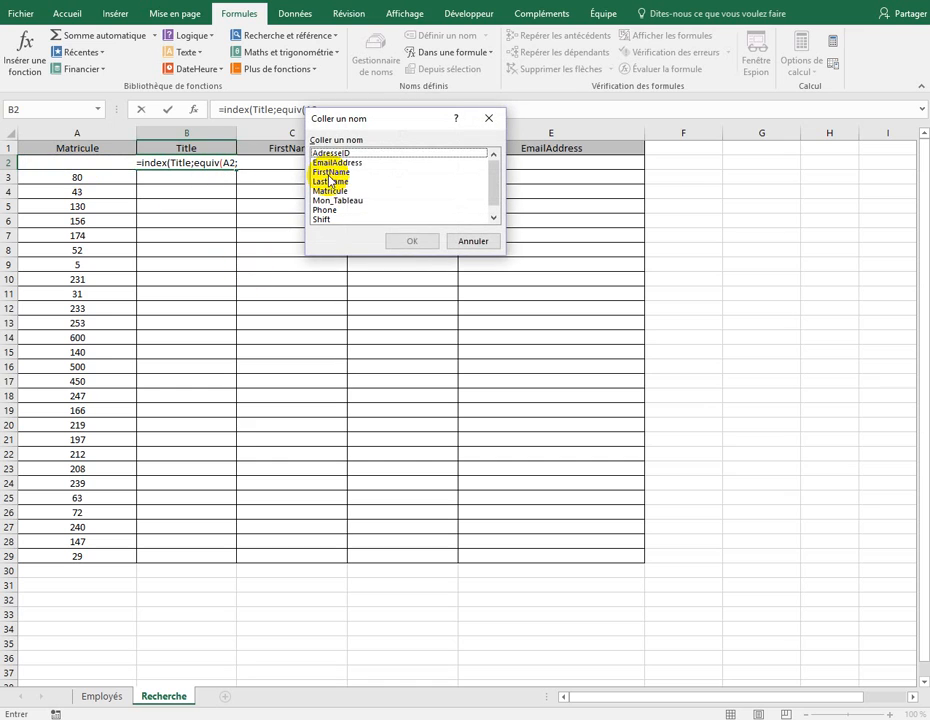
{"action": "left_click", "coordinate": [331, 190]}
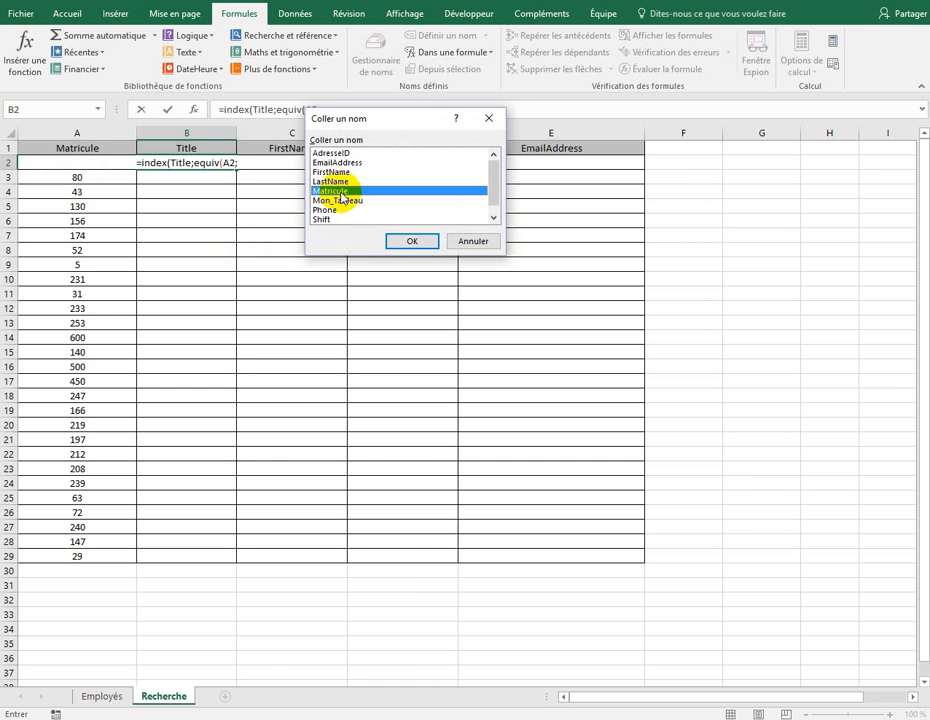
{"action": "left_click", "coordinate": [412, 242]}
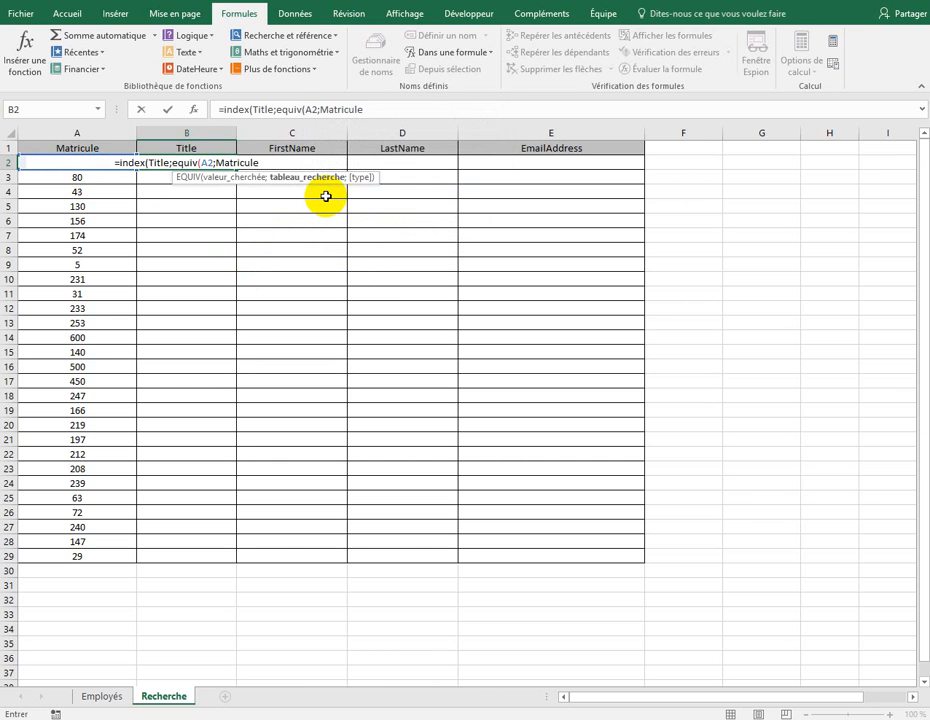
{"action": "type", "text": ";0"}
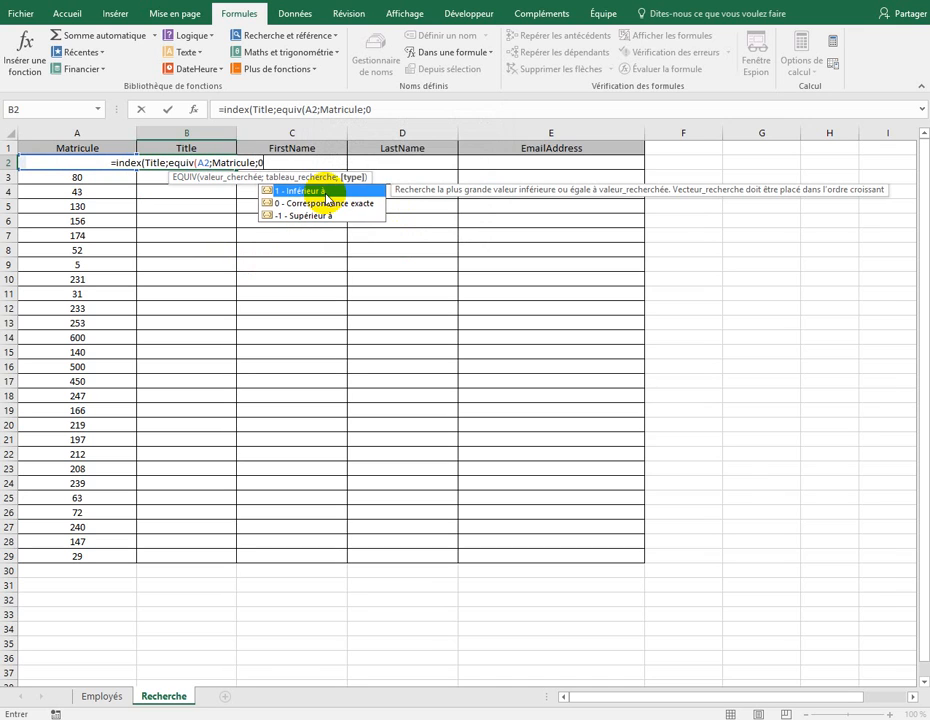
{"action": "type", "text": "))"}
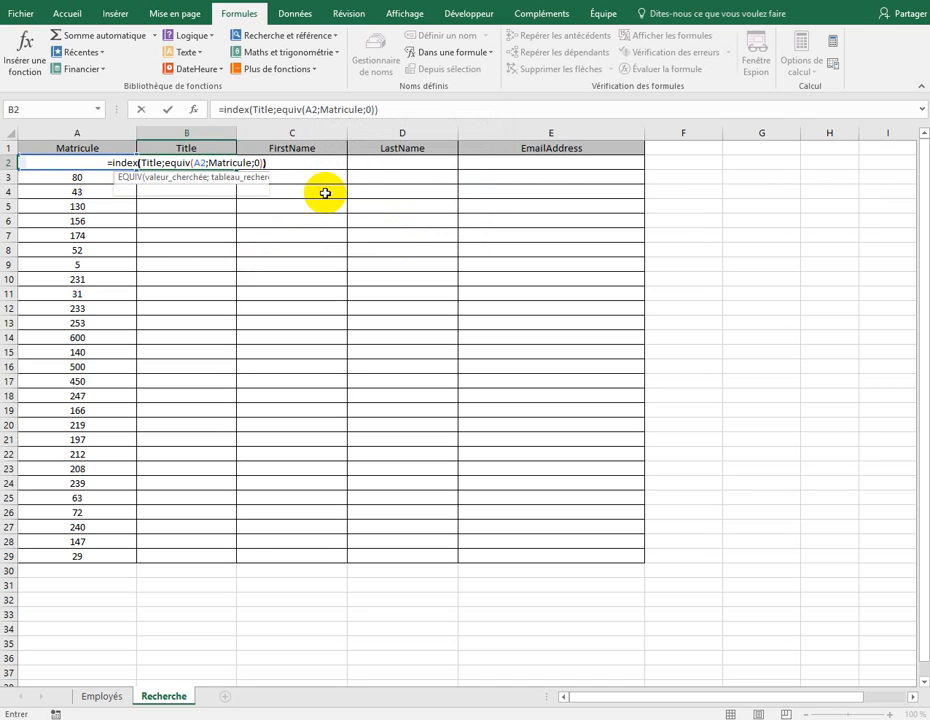
{"action": "key", "text": "Return"}
Step: Fill the B2 formula down to B6 and across into C2
{"action": "left_click", "coordinate": [201, 163]}
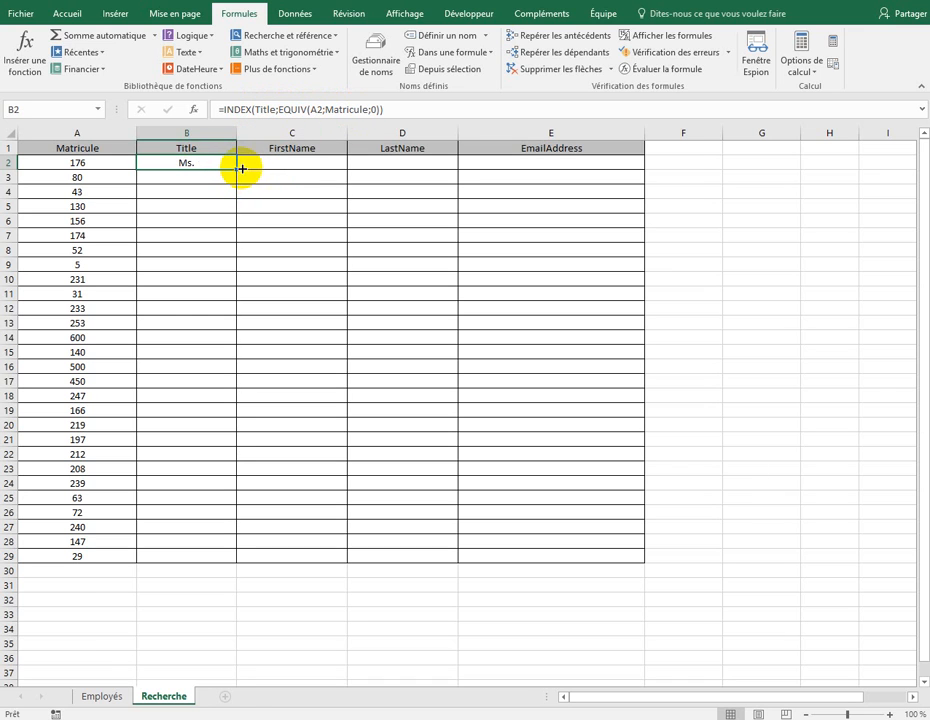
{"action": "left_click_drag", "start_coordinate": [237, 170], "coordinate": [232, 224]}
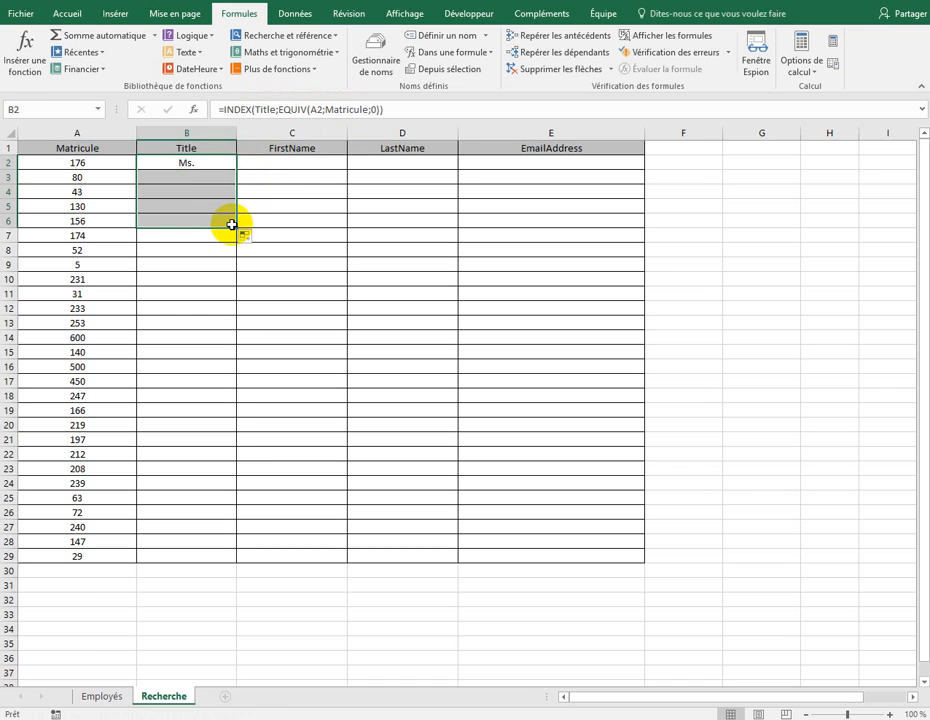
{"action": "left_click", "coordinate": [205, 164]}
{"action": "left_click_drag", "start_coordinate": [238, 170], "coordinate": [300, 165]}
{"action": "left_click", "coordinate": [191, 166]}
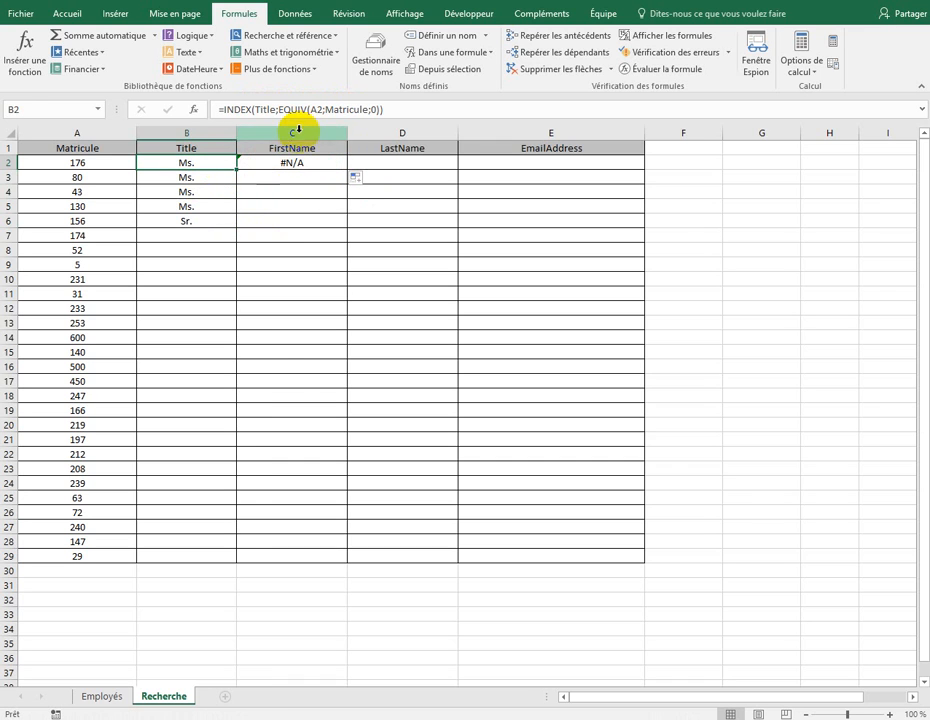
Step: Examine the formula in C2, trace its precedents, and remove the tracing arrows
{"action": "left_click", "coordinate": [308, 161]}
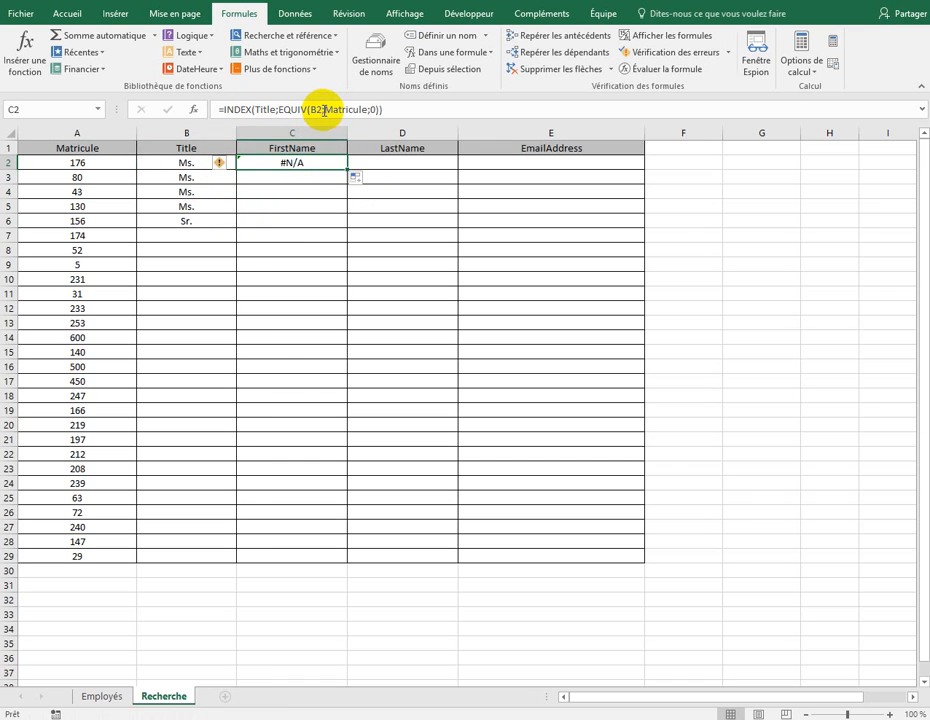
{"action": "left_click", "coordinate": [320, 110]}
{"action": "key", "text": "Escape"}
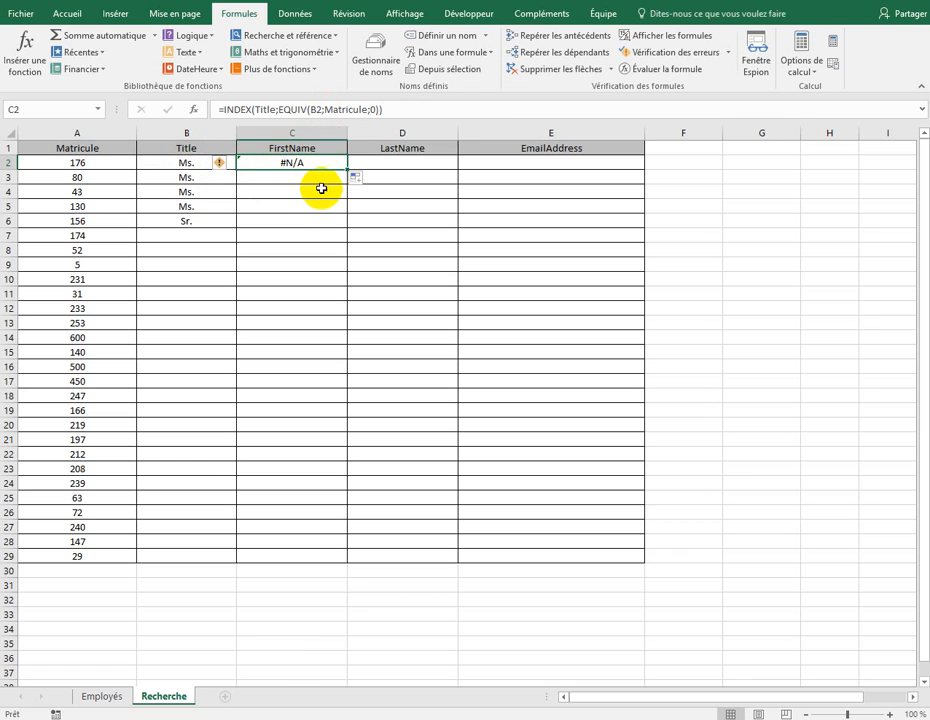
{"action": "left_click", "coordinate": [537, 36]}
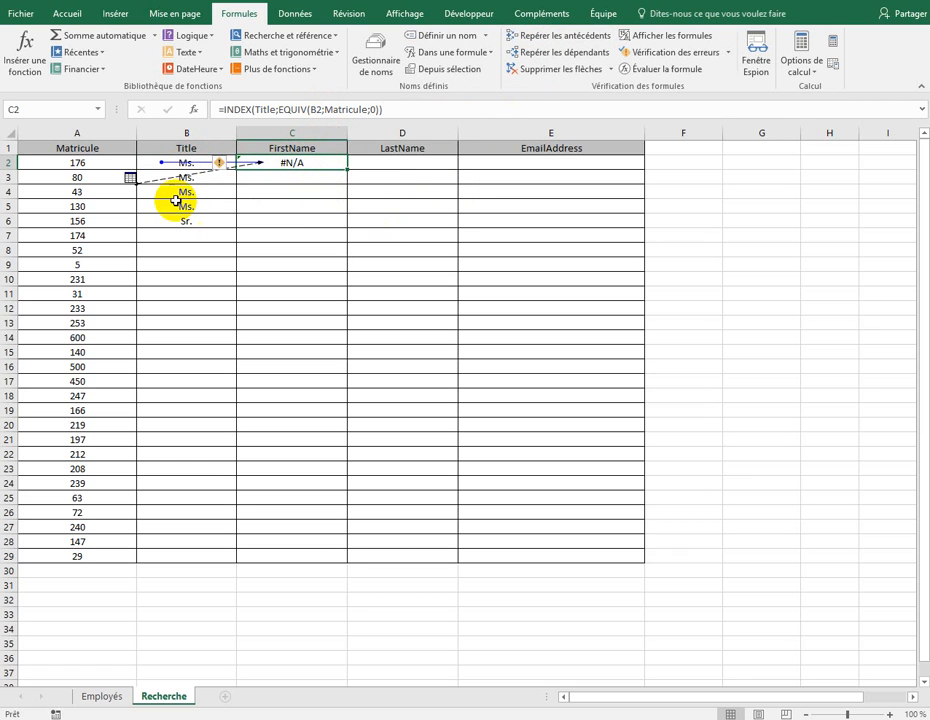
{"action": "left_click", "coordinate": [546, 69]}
Step: Lock the lookup reference's column as $A2 in the B2 formula and fill it across through E2
{"action": "left_click", "coordinate": [185, 163]}
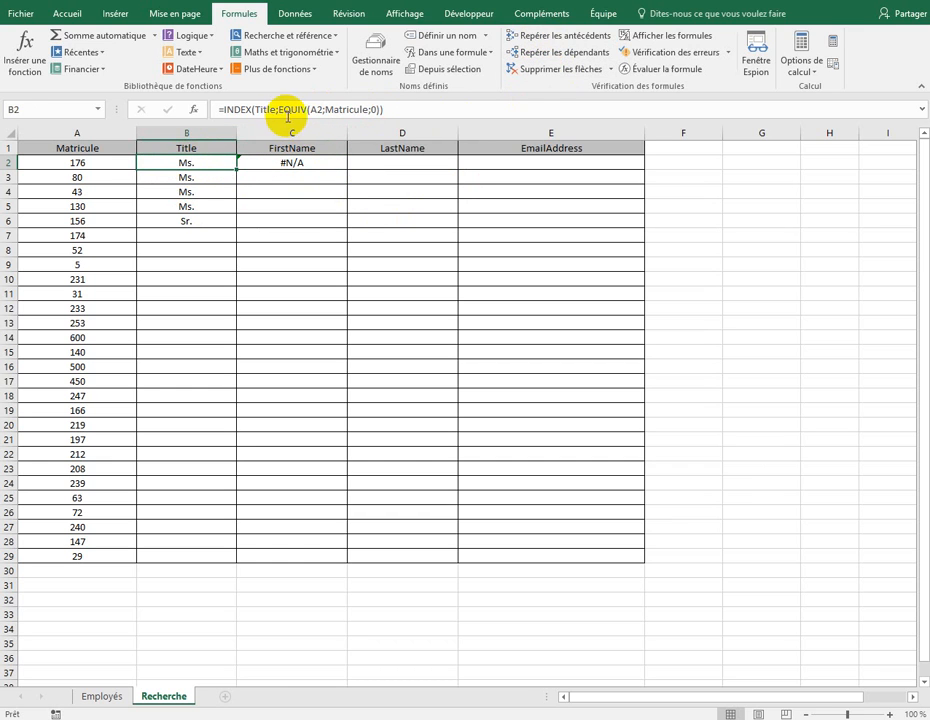
{"action": "left_click", "coordinate": [317, 110]}
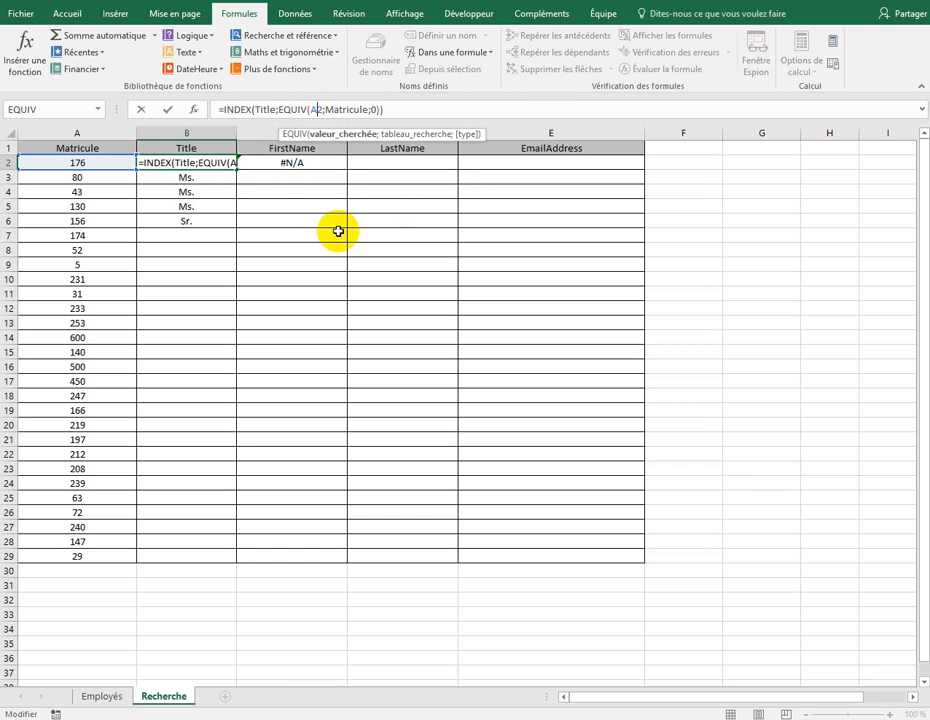
{"action": "key", "text": "F4"}
{"action": "key", "text": "F4"}
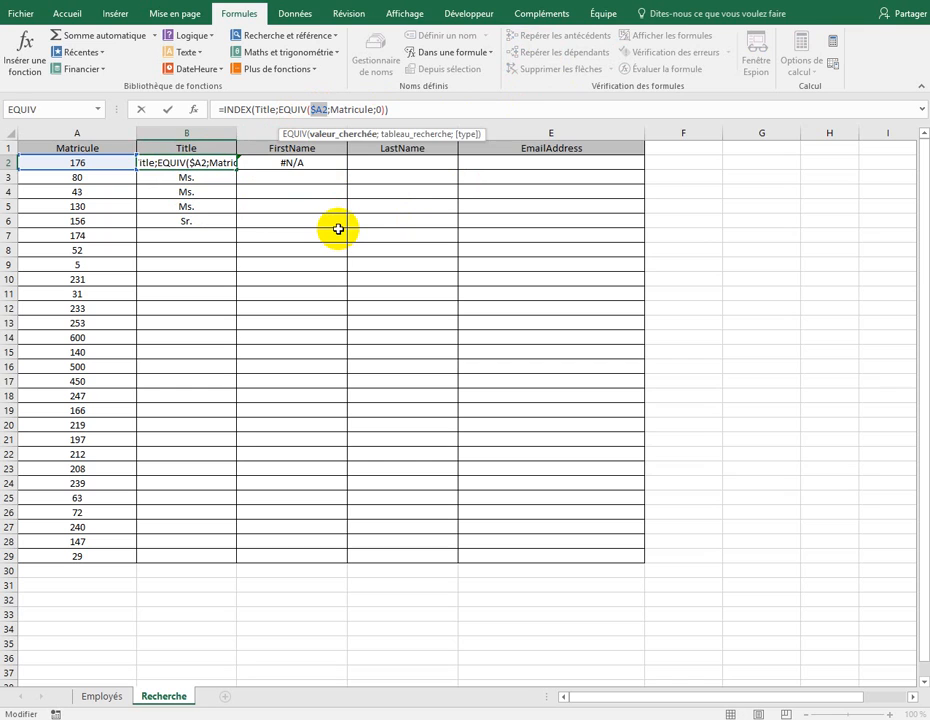
{"action": "key", "text": "Return"}
{"action": "left_click", "coordinate": [207, 161]}
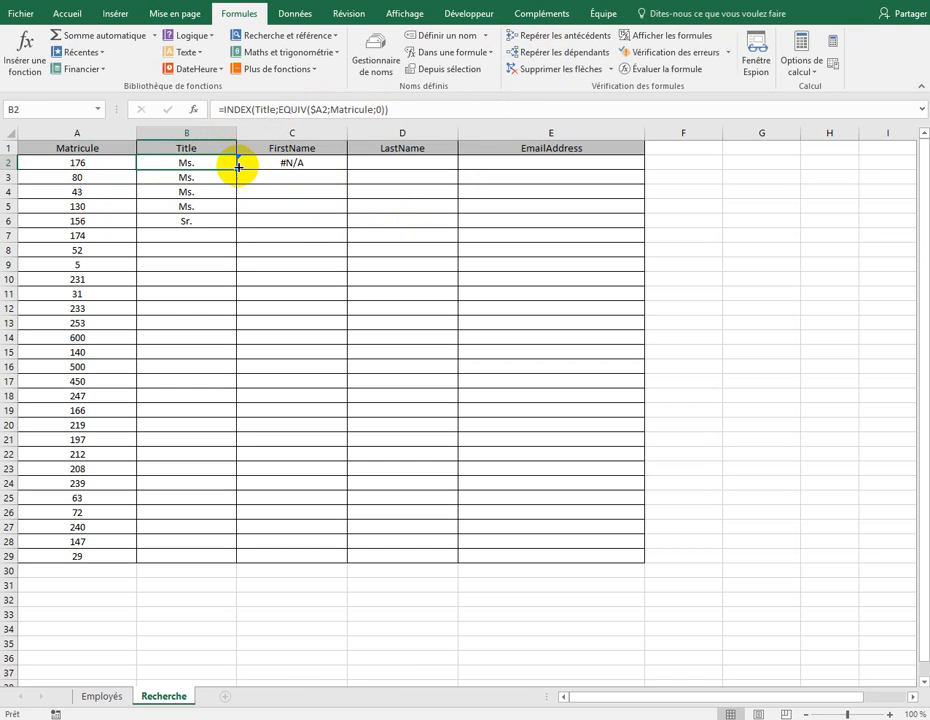
{"action": "left_click_drag", "start_coordinate": [238, 167], "coordinate": [627, 166]}
Step: Replace the Title range with the defined name FirstName in the C2 formula
{"action": "left_click", "coordinate": [300, 163]}
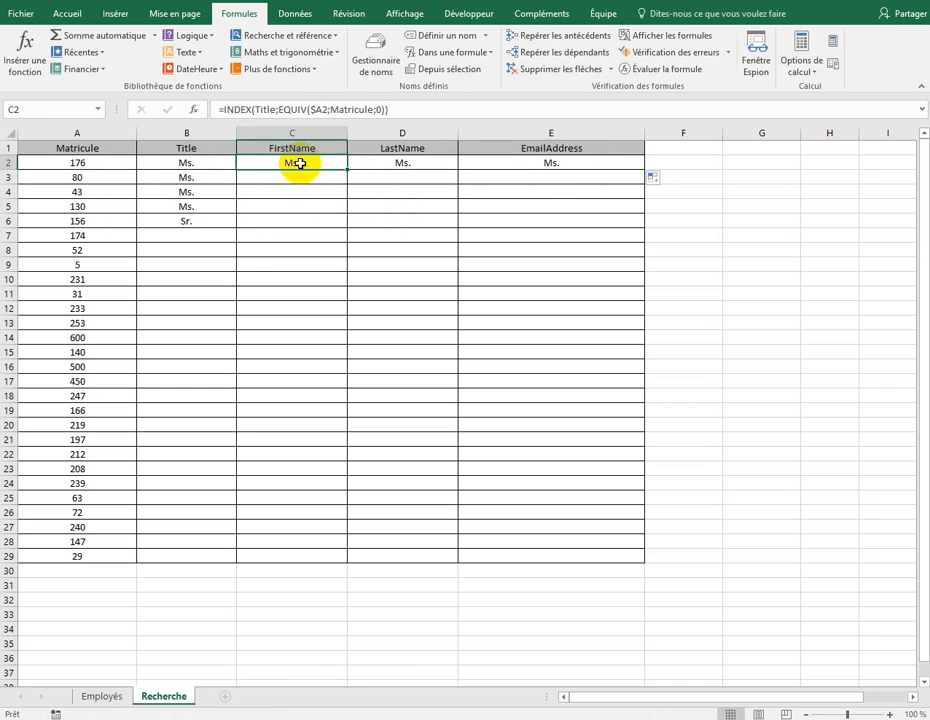
{"action": "double_click", "coordinate": [260, 110]}
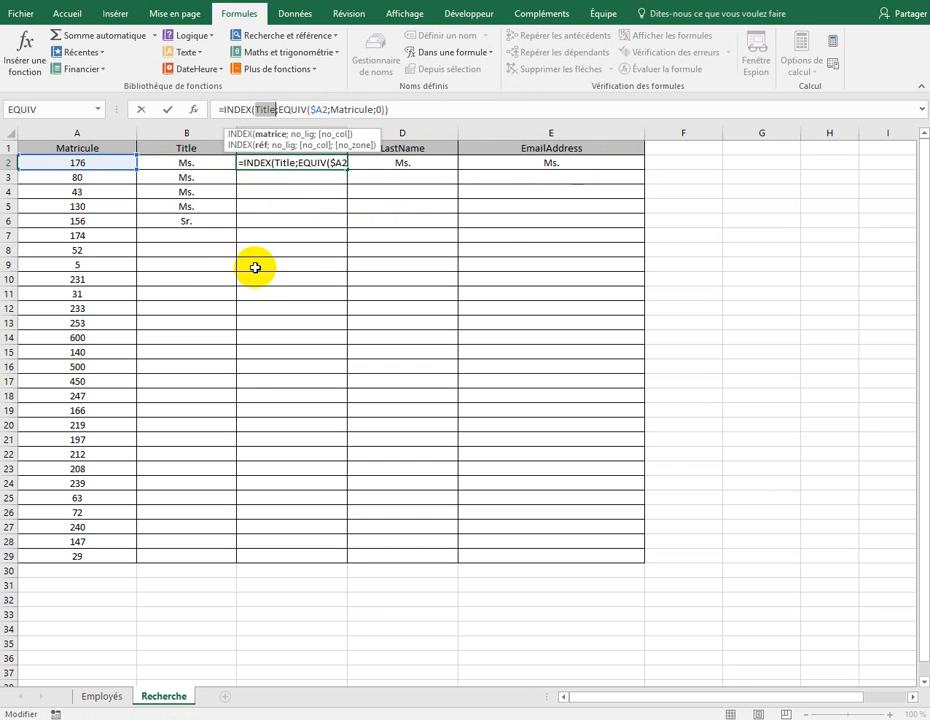
{"action": "key", "text": "F3"}
{"action": "left_click", "coordinate": [344, 171]}
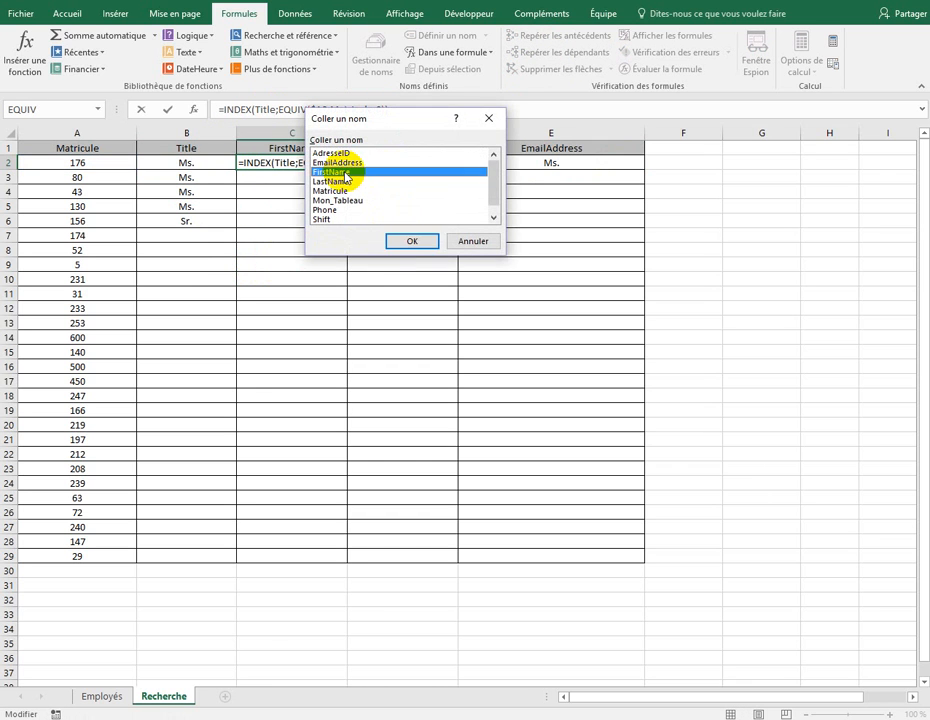
{"action": "double_click", "coordinate": [344, 172]}
{"action": "key", "text": "Return"}
Step: Replace the Title range with the defined name LastName in the D2 formula
{"action": "left_click", "coordinate": [365, 162]}
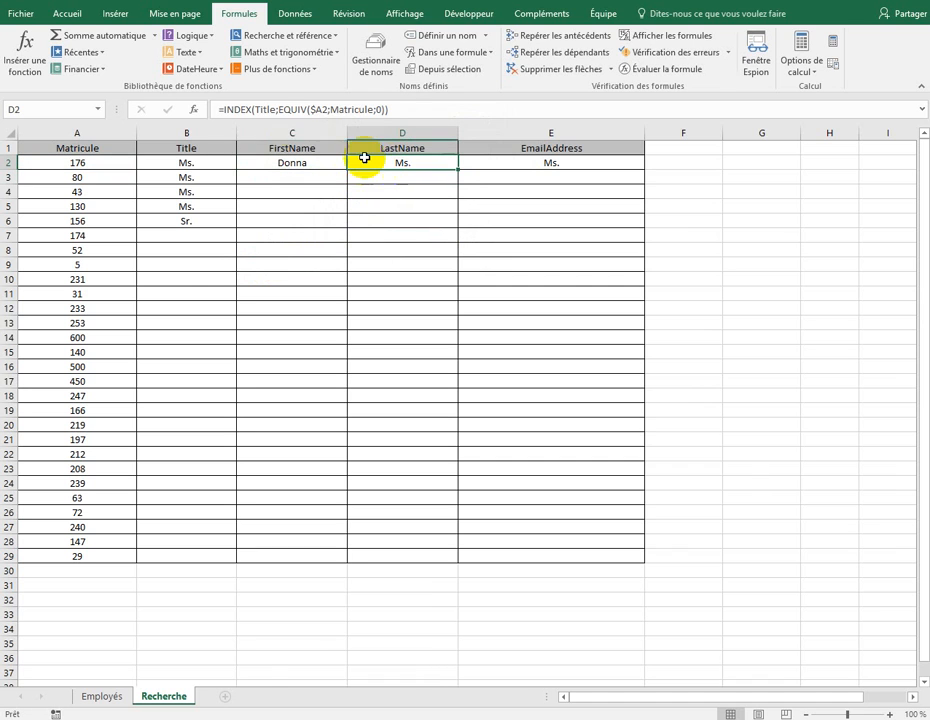
{"action": "double_click", "coordinate": [269, 110]}
{"action": "key", "text": "F3"}
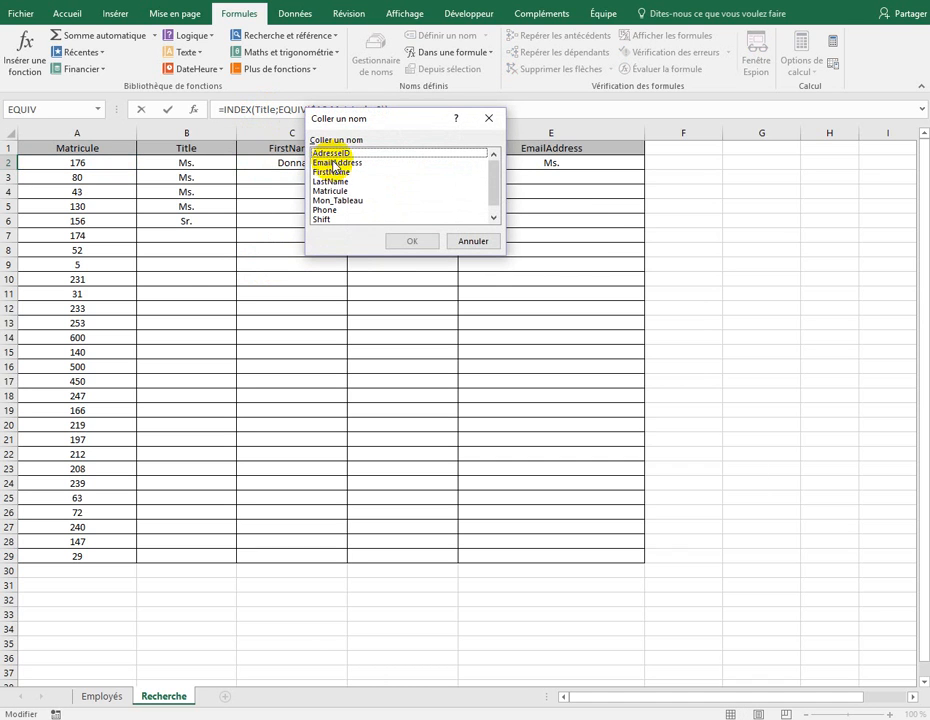
{"action": "left_click", "coordinate": [339, 172]}
{"action": "left_click", "coordinate": [339, 182]}
{"action": "double_click", "coordinate": [339, 182]}
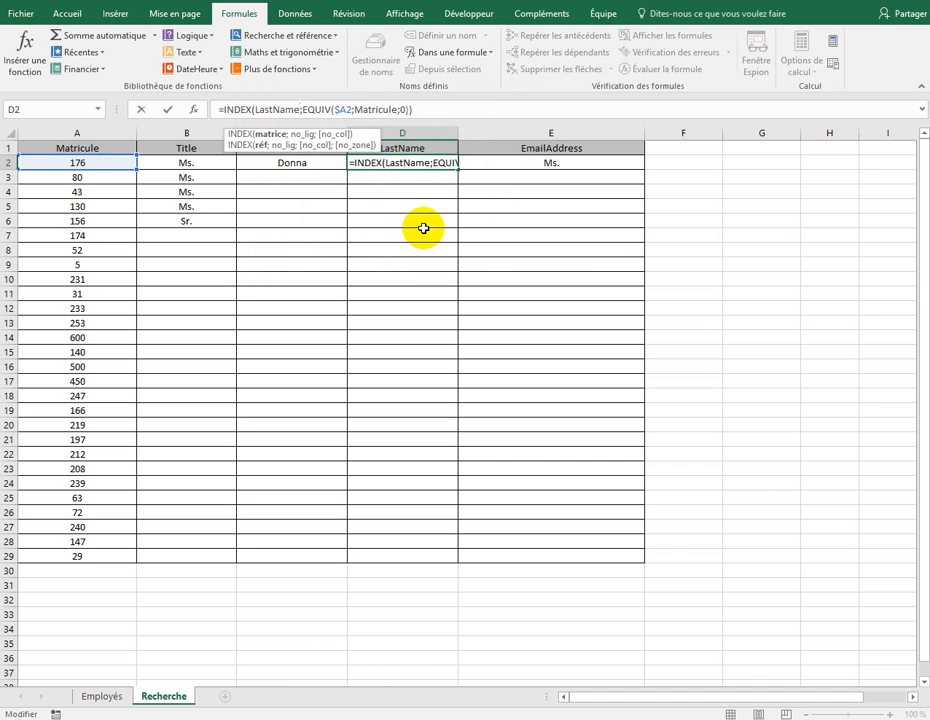
{"action": "key", "text": "Return"}
Step: Clear the copied formula from cell E2 in the EmailAddress column
{"action": "left_click", "coordinate": [491, 167]}
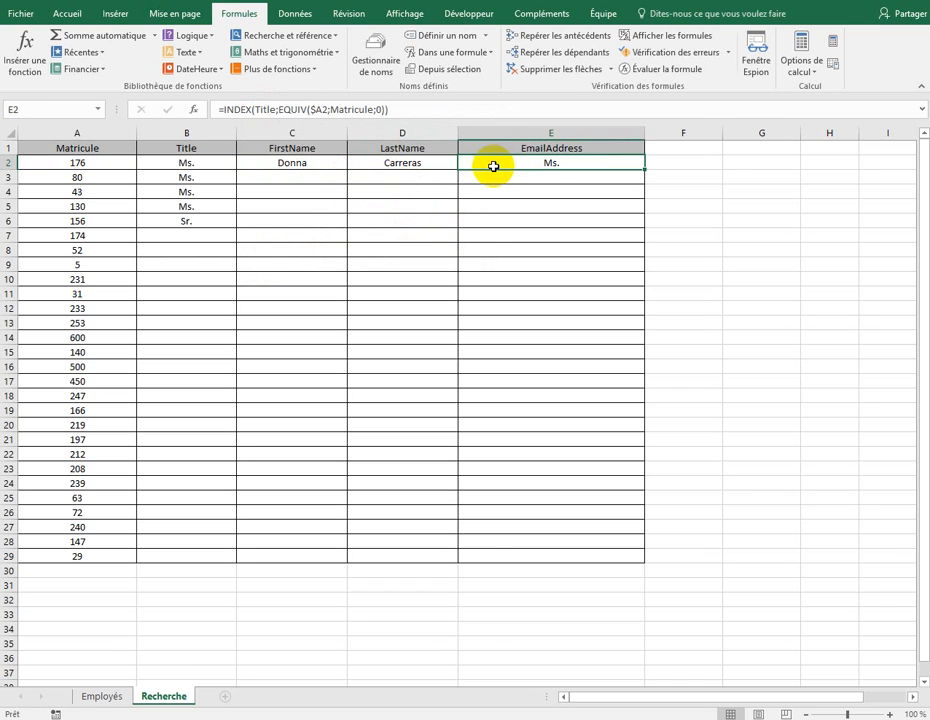
{"action": "key", "text": "Delete"}
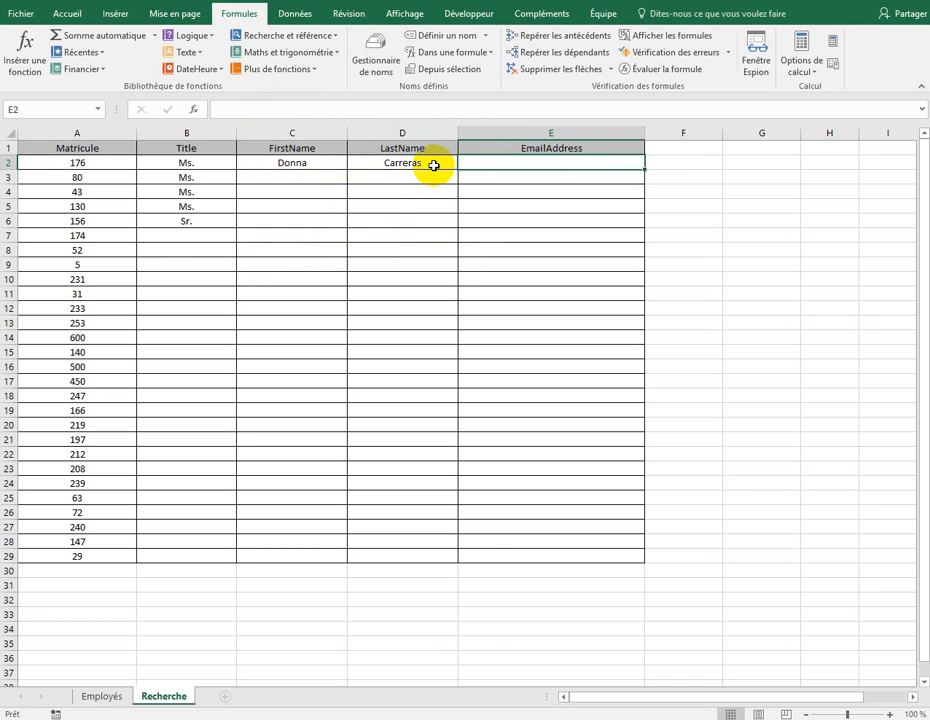
Step: Compare the C2 formula and its column header with the workbook's list of defined names
{"action": "left_click", "coordinate": [266, 165]}
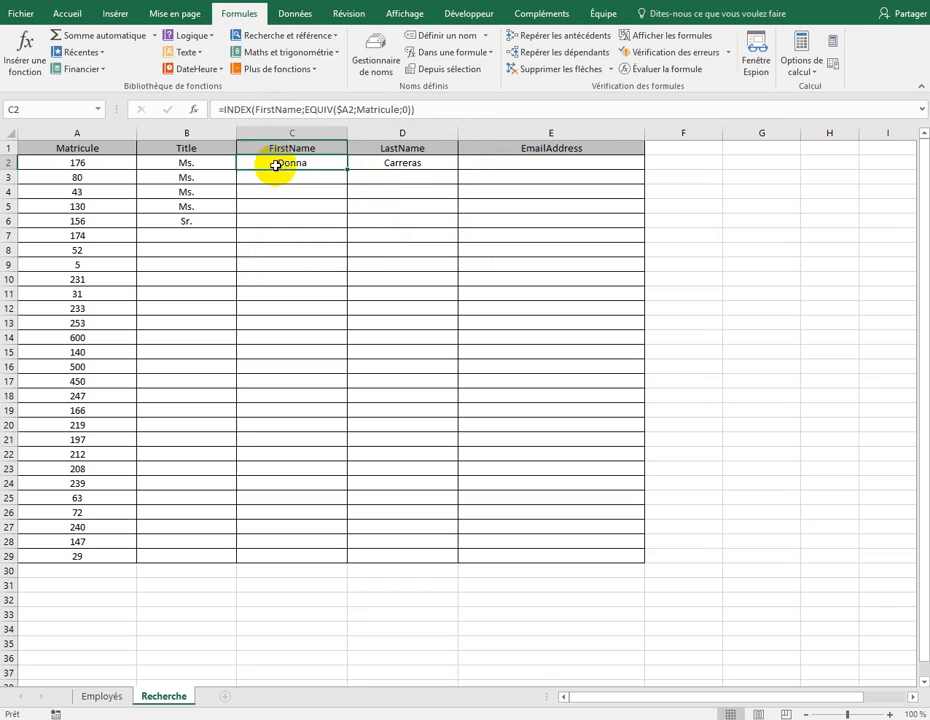
{"action": "left_click", "coordinate": [288, 149]}
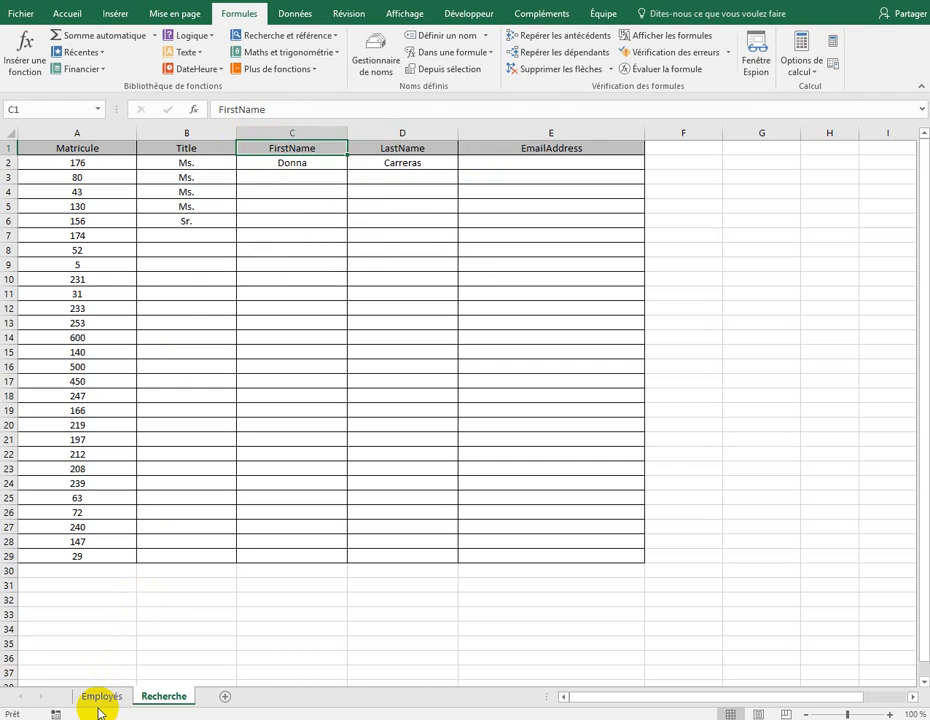
{"action": "left_click", "coordinate": [98, 110]}
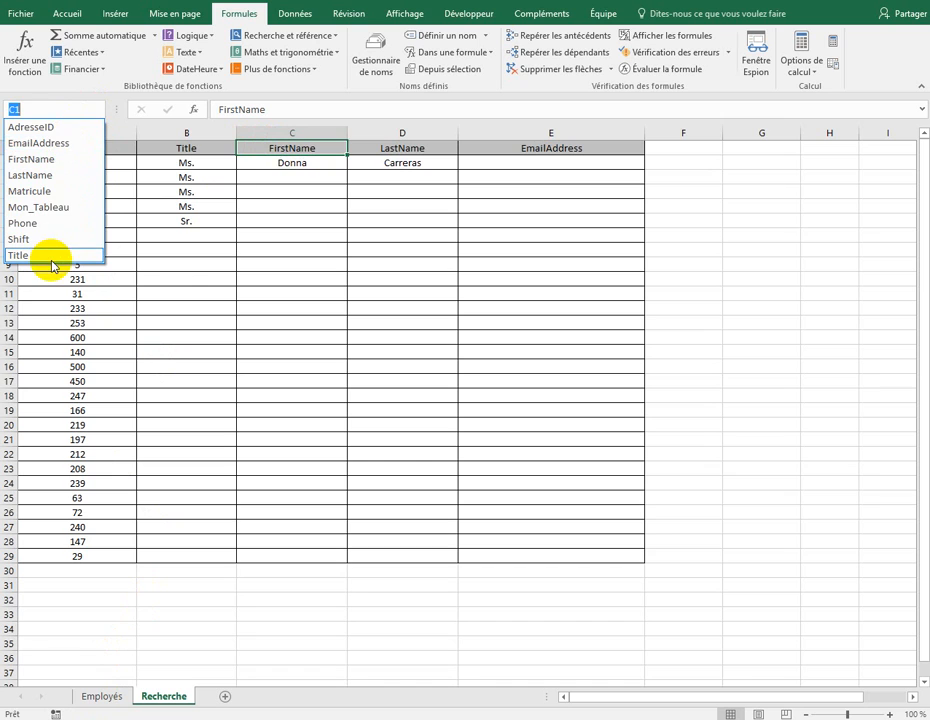
{"action": "left_click", "coordinate": [240, 194]}
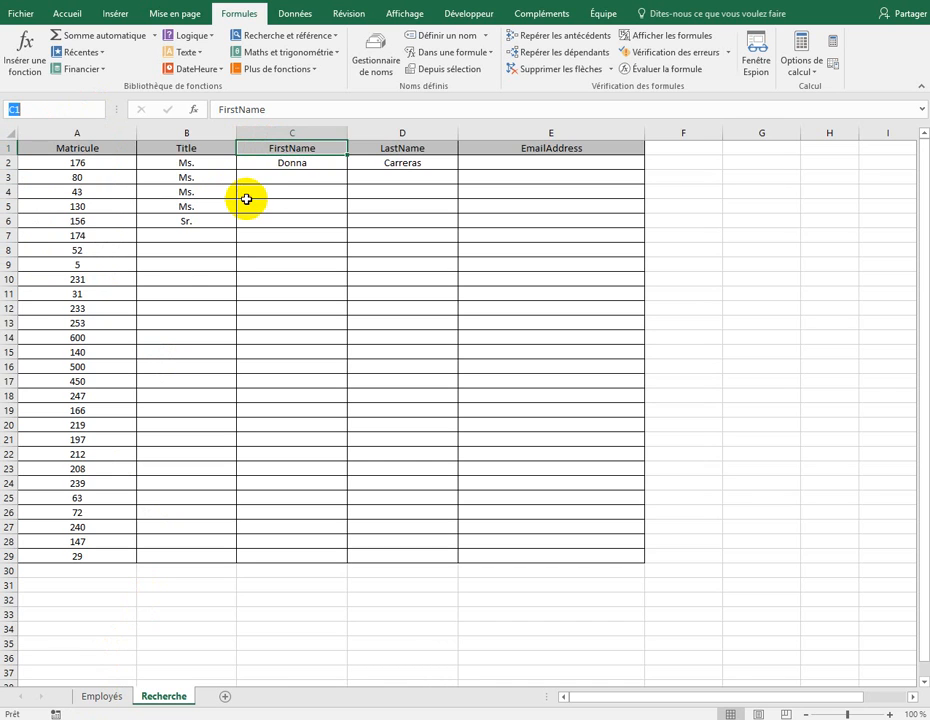
{"action": "left_click", "coordinate": [283, 179]}
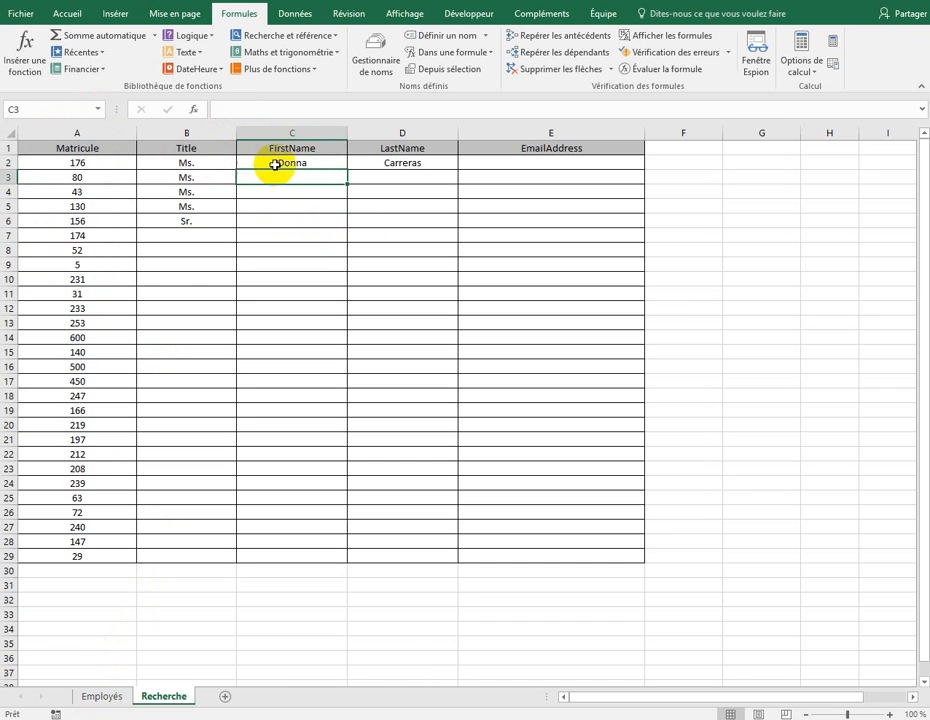
Step: Clear the copied formulas from B3:B7 and C2:E2, leaving only the Title lookup in B2
{"action": "left_click_drag", "start_coordinate": [183, 175], "coordinate": [189, 230]}
{"action": "key", "text": "Delete"}
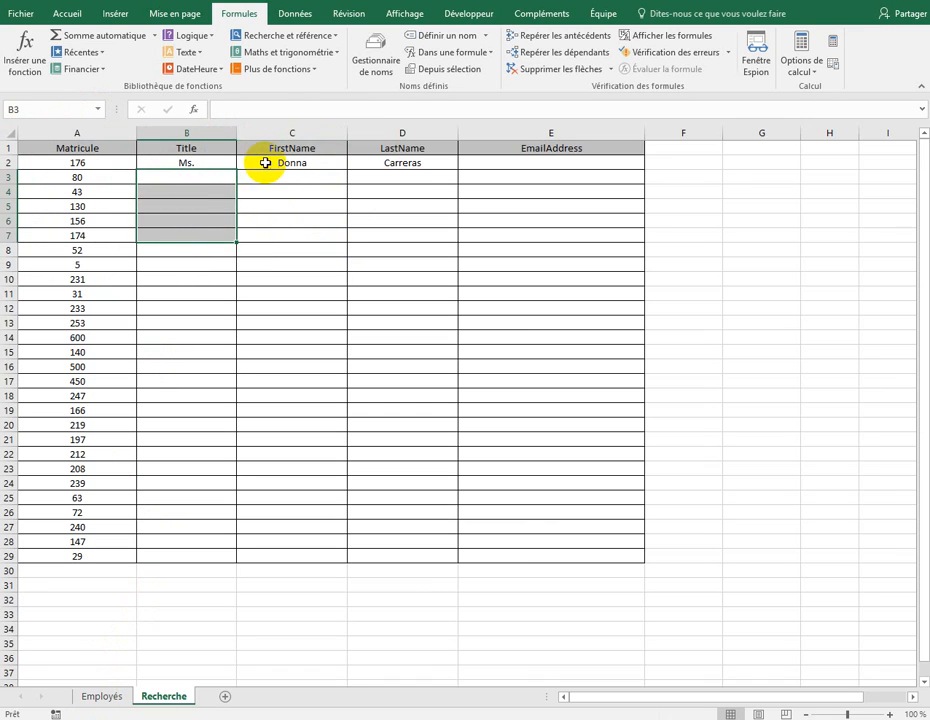
{"action": "left_click_drag", "start_coordinate": [259, 164], "coordinate": [475, 168]}
{"action": "key", "text": "Delete"}
Step: Compare the B2 formula and its Title header with the workbook's list of defined names
{"action": "left_click", "coordinate": [203, 162]}
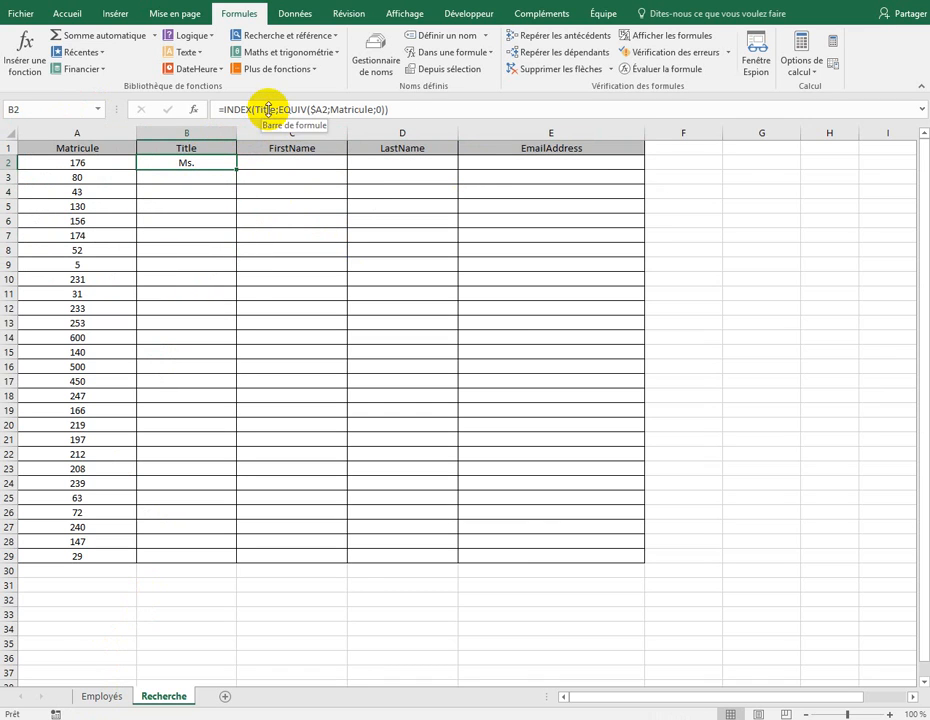
{"action": "left_click", "coordinate": [191, 147]}
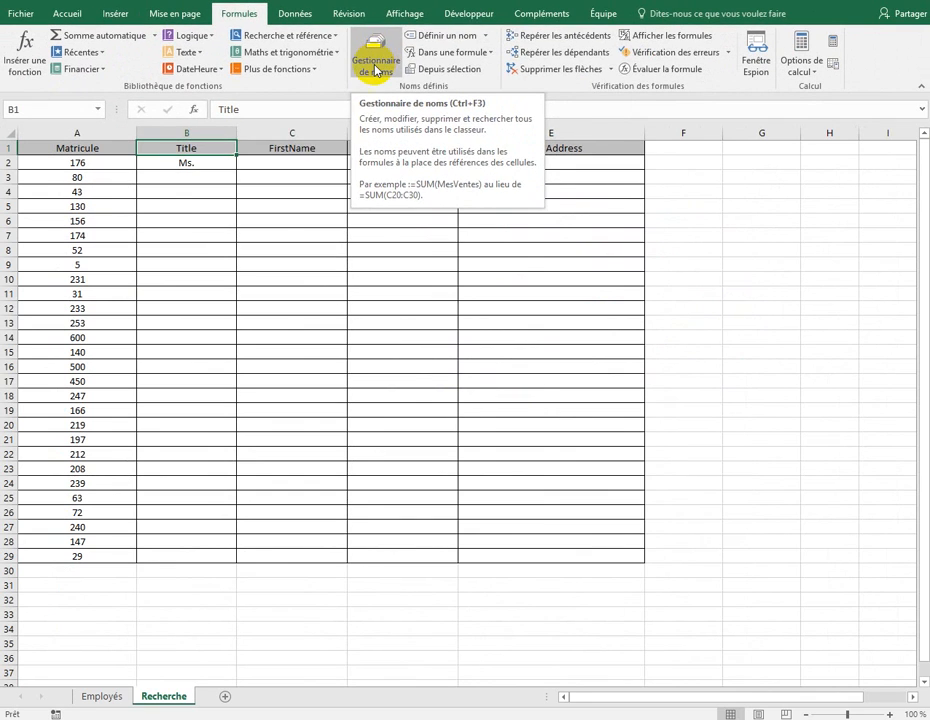
{"action": "left_click", "coordinate": [483, 122]}
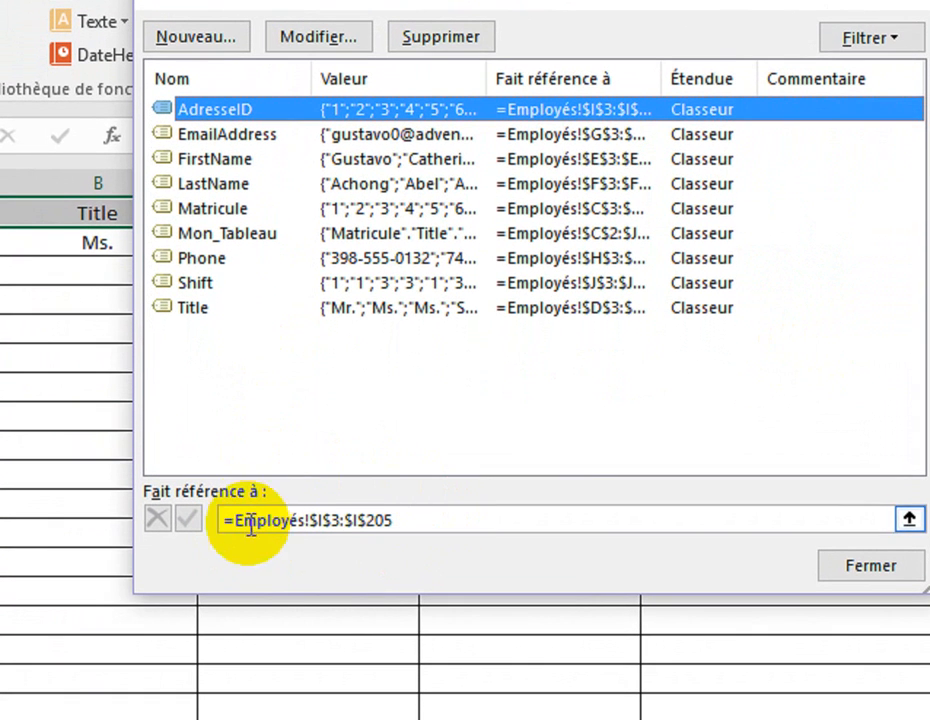
{"action": "double_click", "coordinate": [251, 527]}
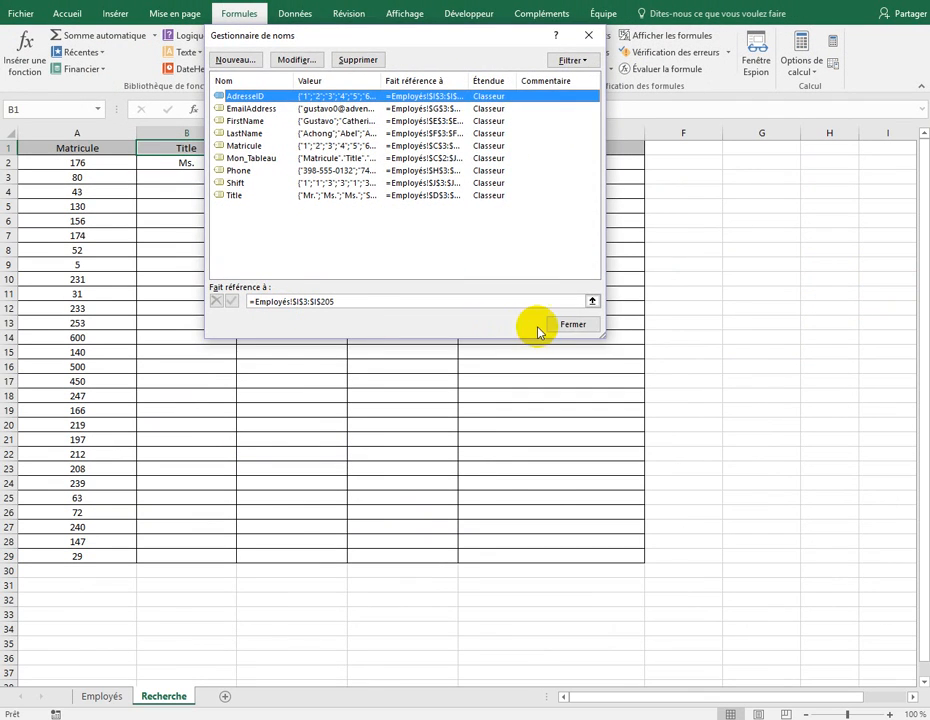
{"action": "left_click", "coordinate": [840, 578]}
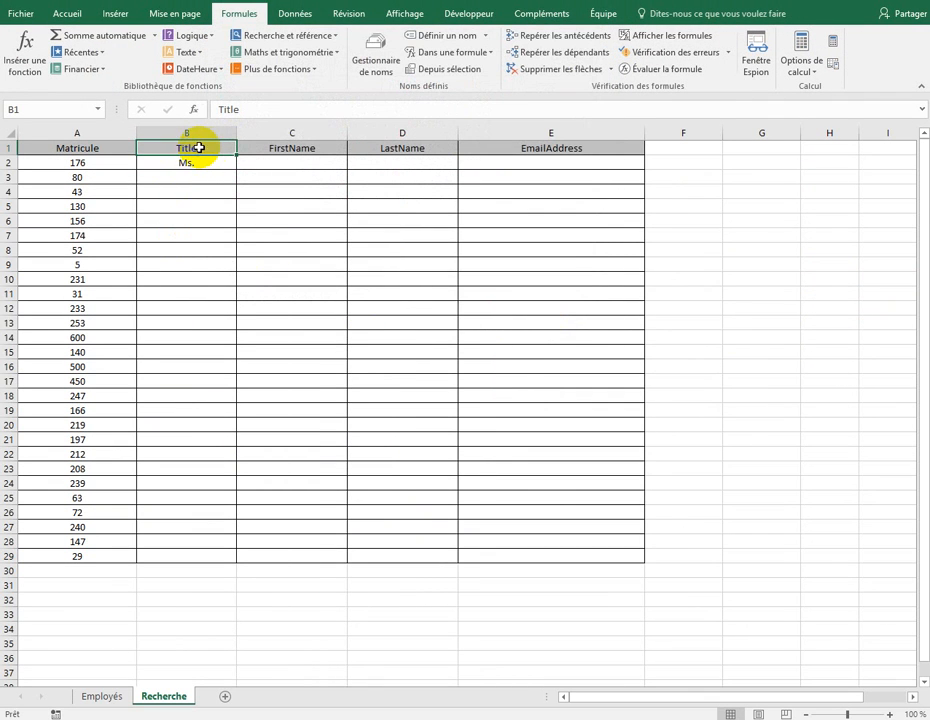
Step: Replace the name Title in the B2 INDEX formula with a reference to header cell B1
{"action": "left_click", "coordinate": [190, 162]}
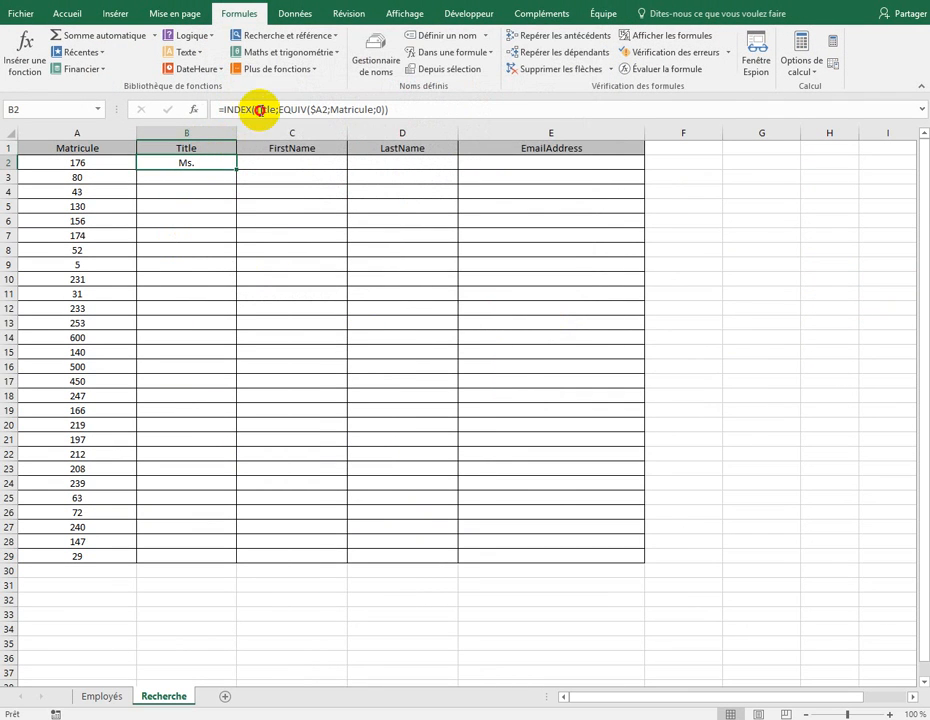
{"action": "left_click", "coordinate": [259, 111]}
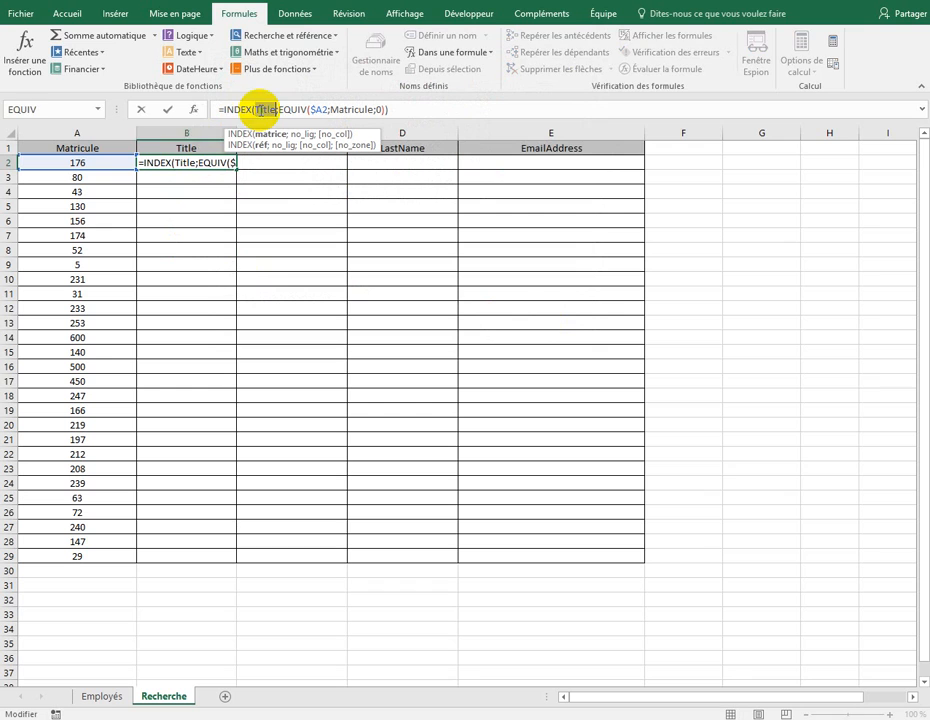
{"action": "left_click", "coordinate": [184, 148]}
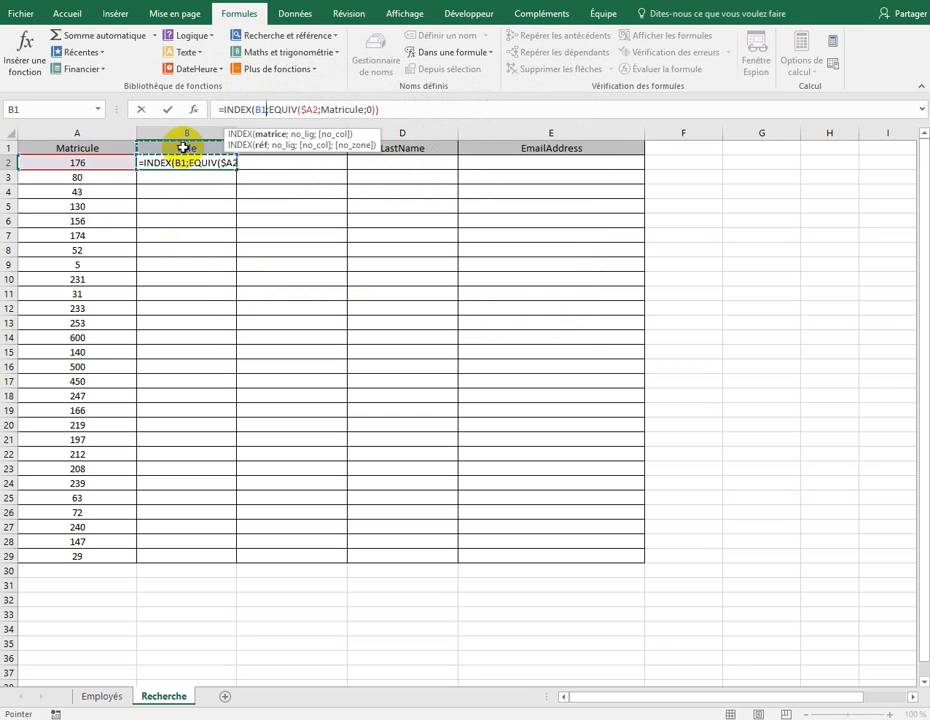
{"action": "key", "text": "Return"}
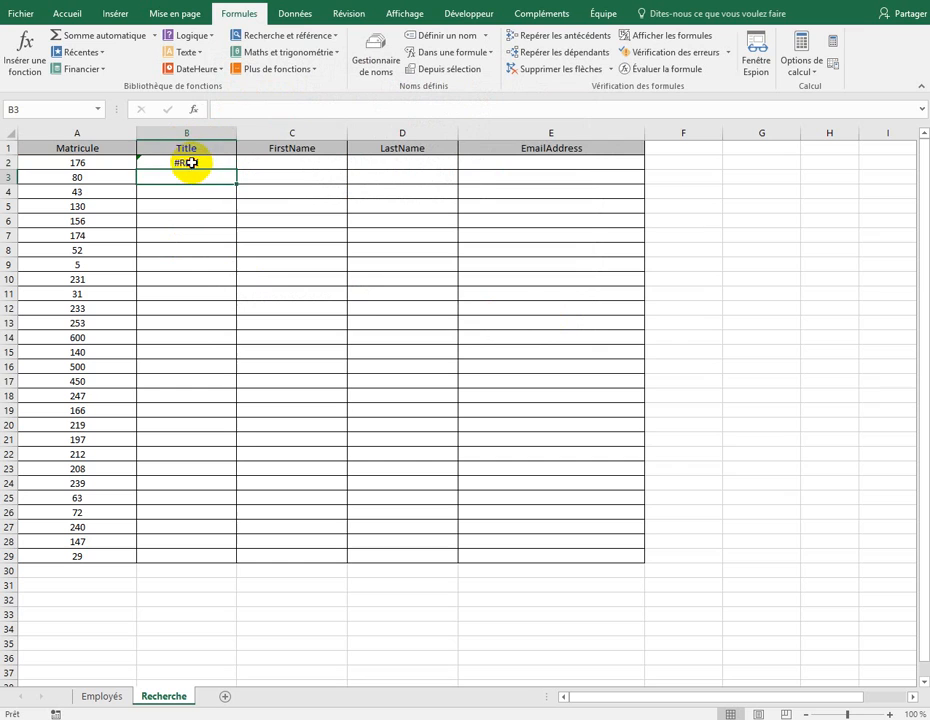
Step: Wrap the B1 reference in the B2 formula in INDIRECT and lock its row as B$1
{"action": "key", "text": "Up"}
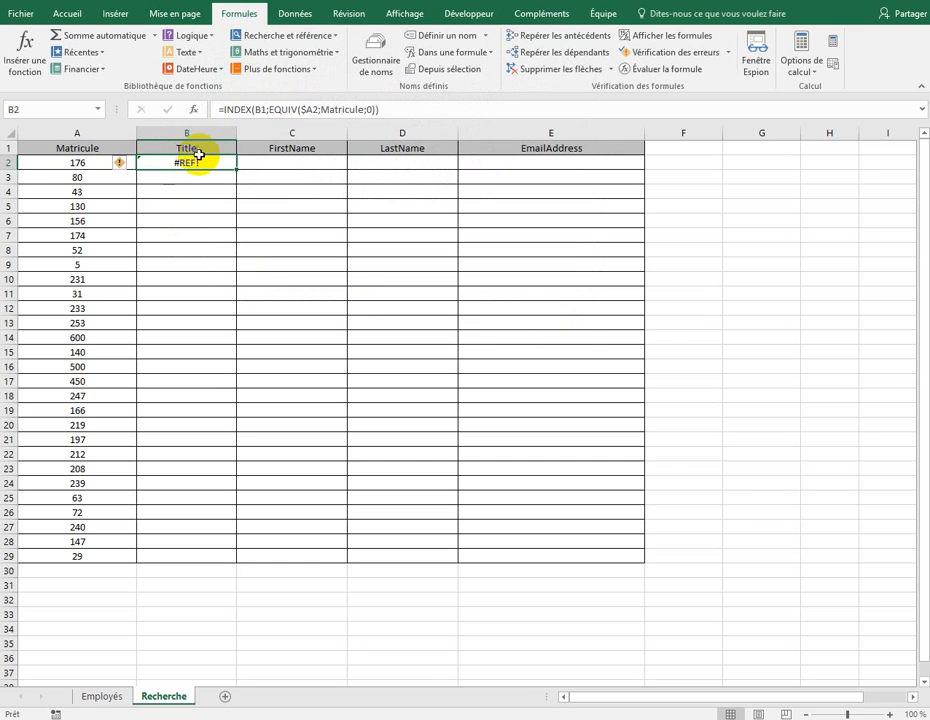
{"action": "left_click", "coordinate": [257, 110]}
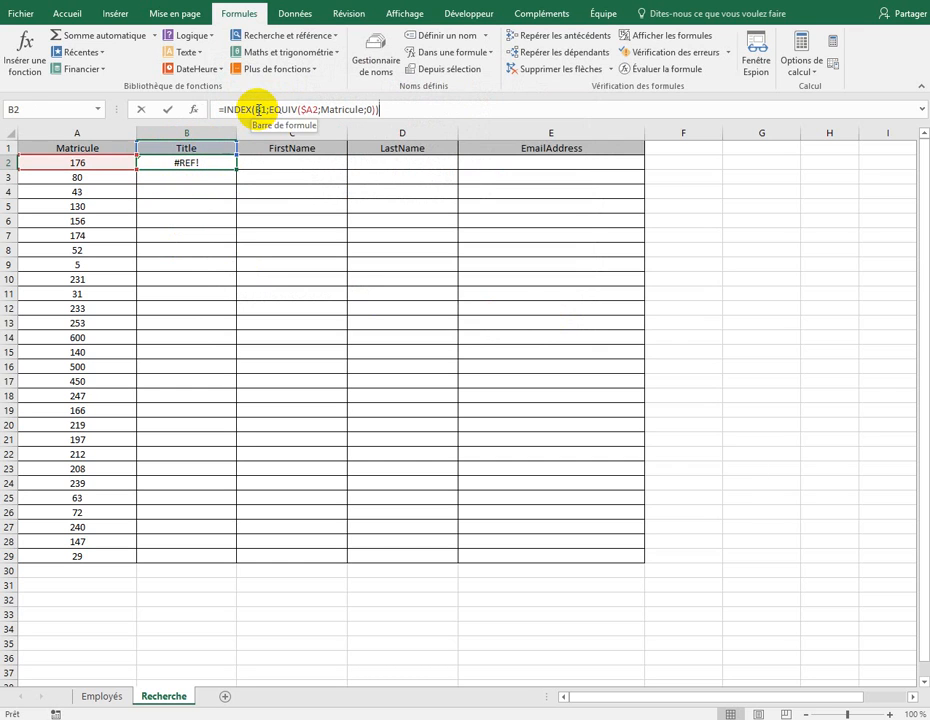
{"action": "type", "text": "indirect("}
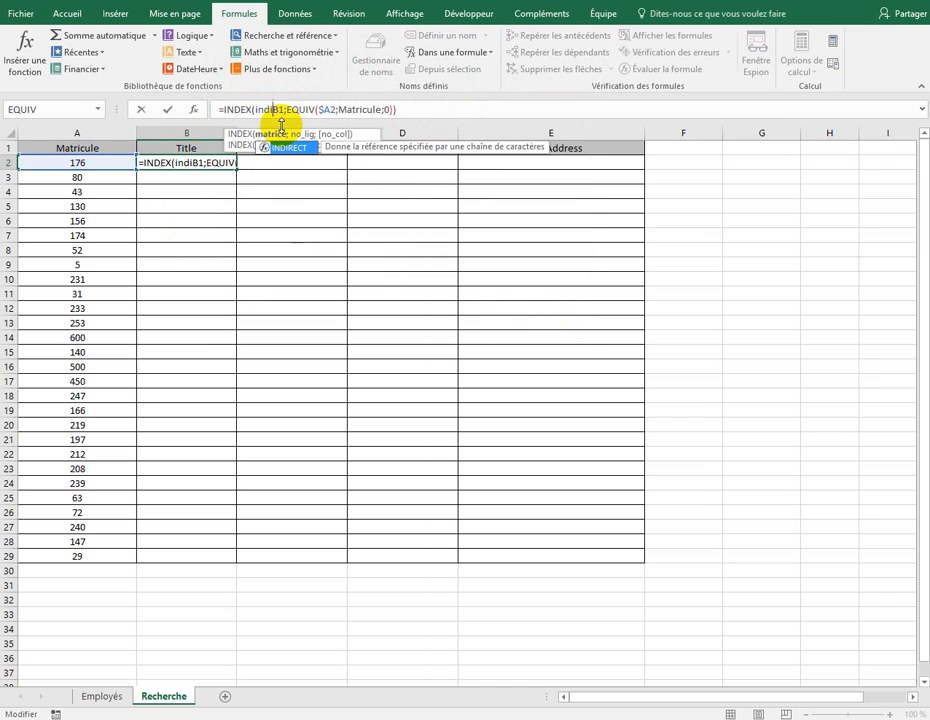
{"action": "left_click", "coordinate": [302, 110]}
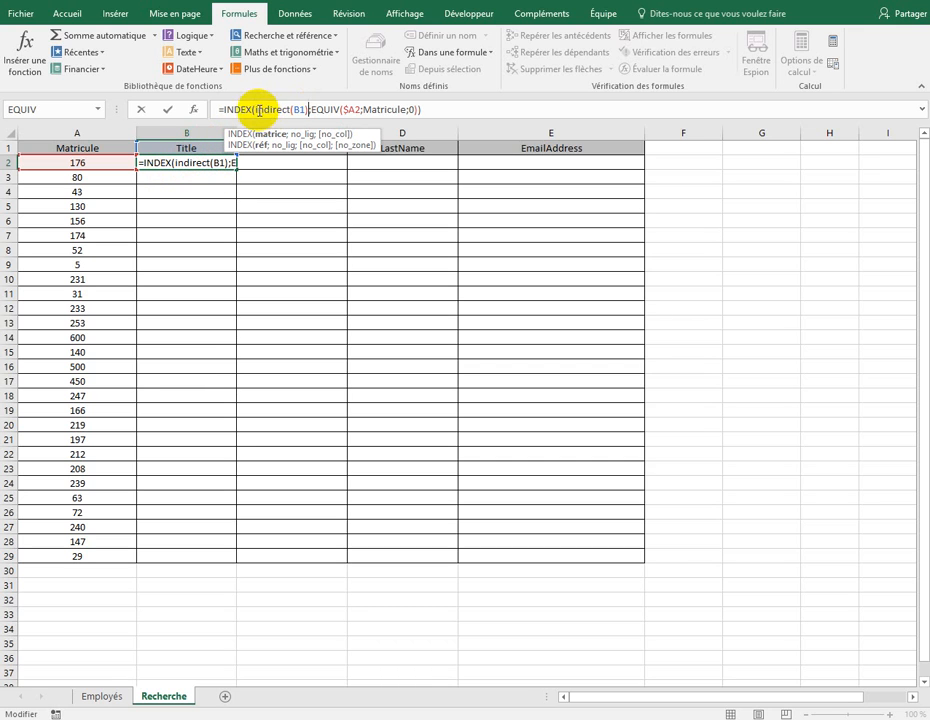
{"action": "left_click", "coordinate": [299, 110]}
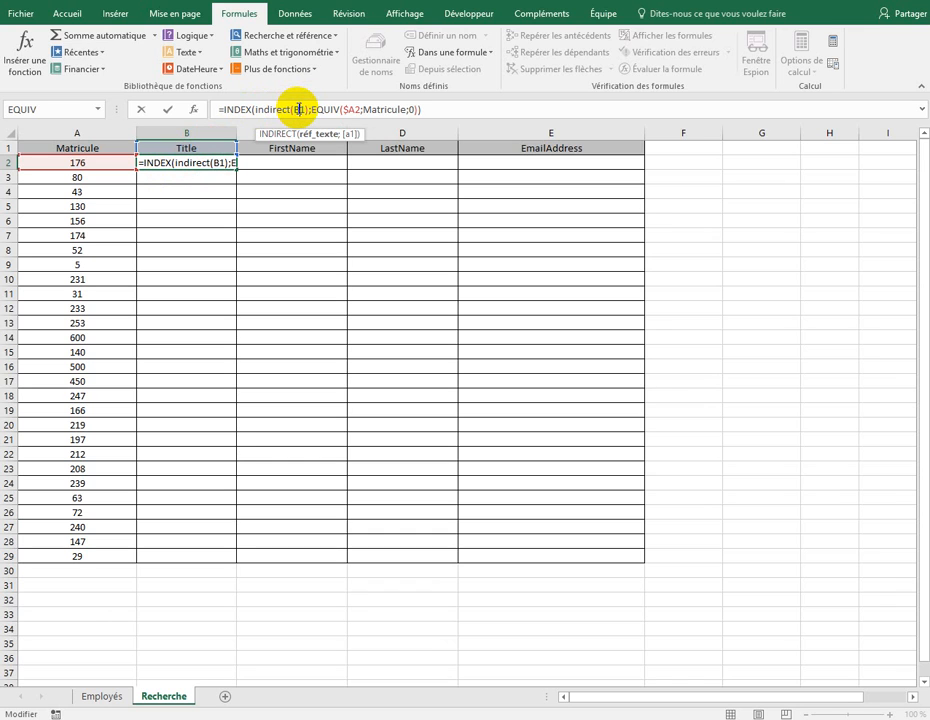
{"action": "key", "text": "F4"}
{"action": "key", "text": "F4"}
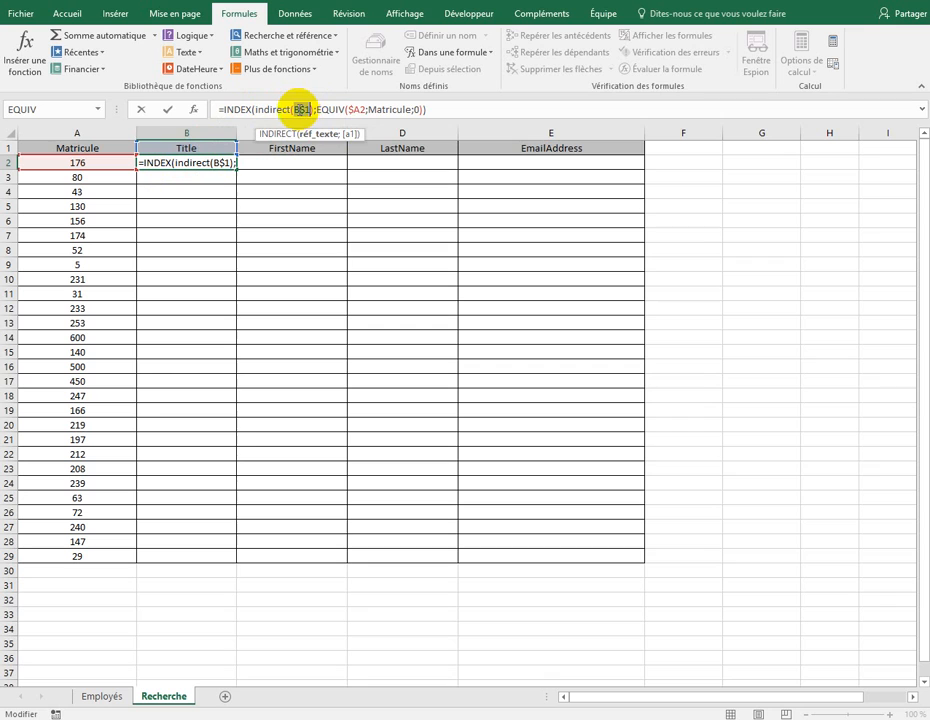
{"action": "key", "text": "Return"}
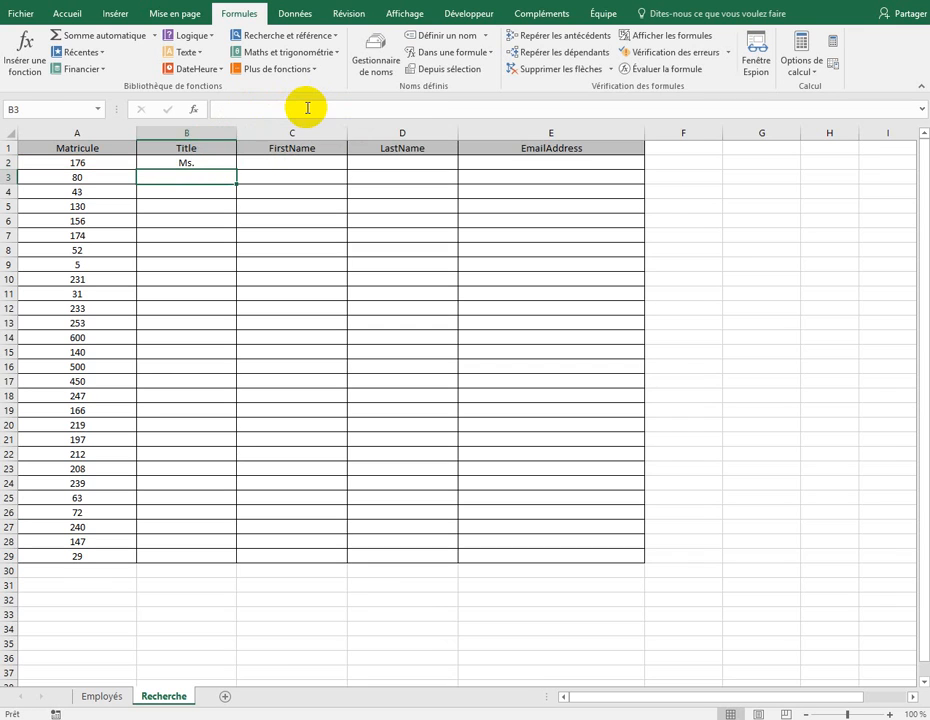
Step: Evaluate the B2 formula stage by stage to see how INDIRECT(B$1) resolves
{"action": "left_click", "coordinate": [197, 163]}
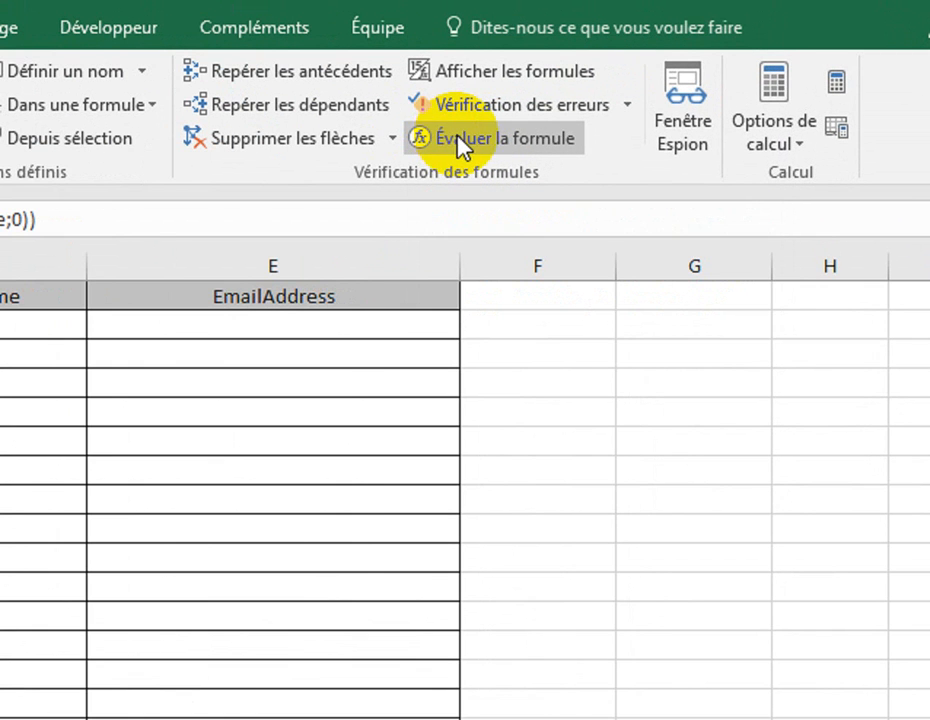
{"action": "left_click", "coordinate": [457, 139]}
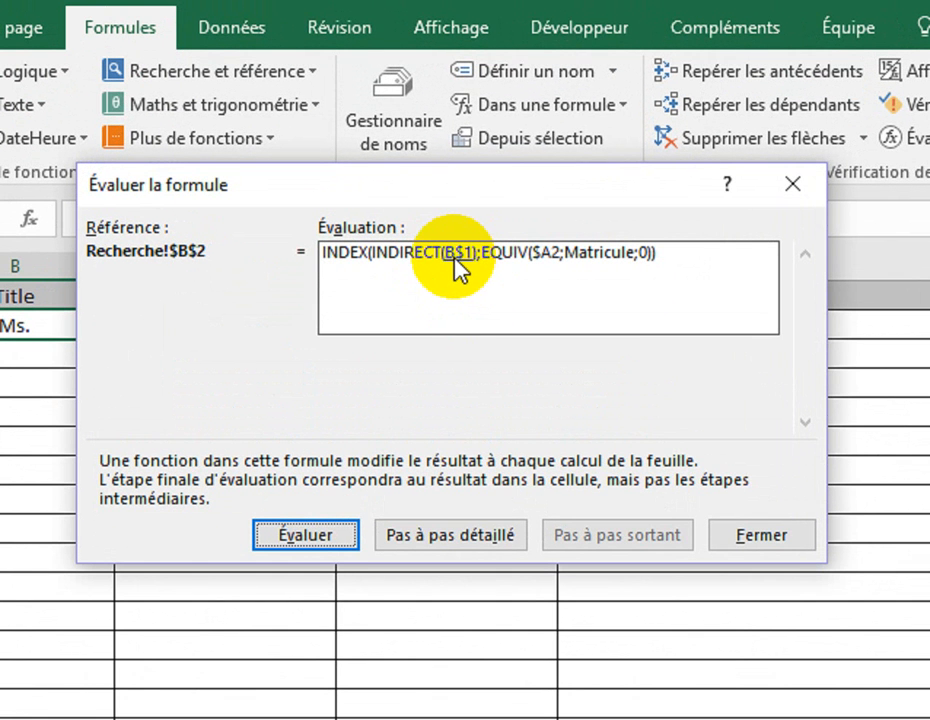
{"action": "left_click", "coordinate": [324, 545]}
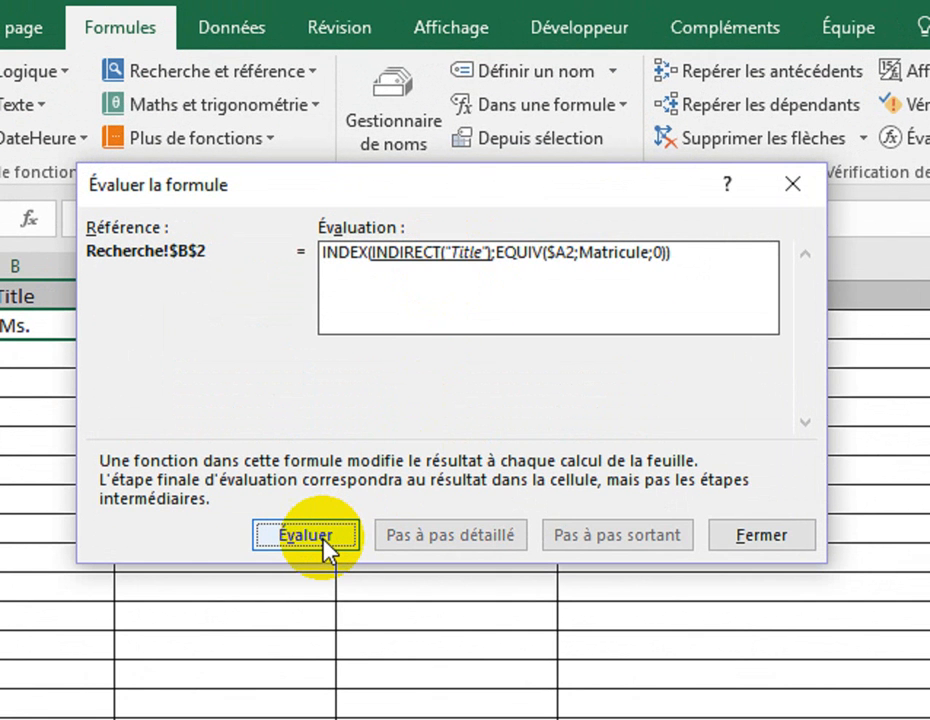
{"action": "left_click", "coordinate": [345, 535]}
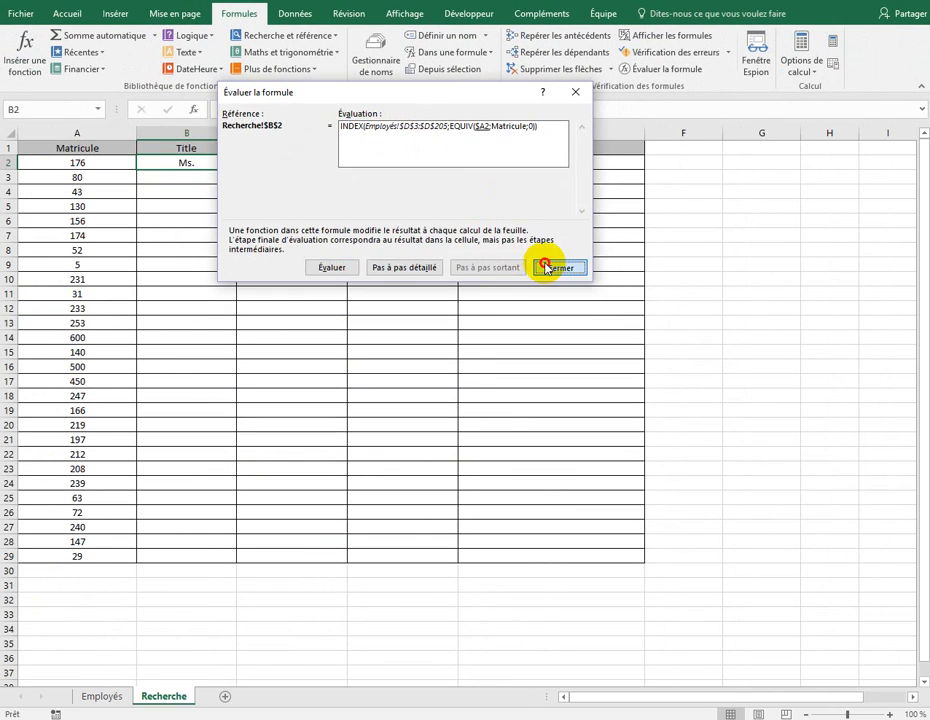
{"action": "left_click", "coordinate": [762, 535]}
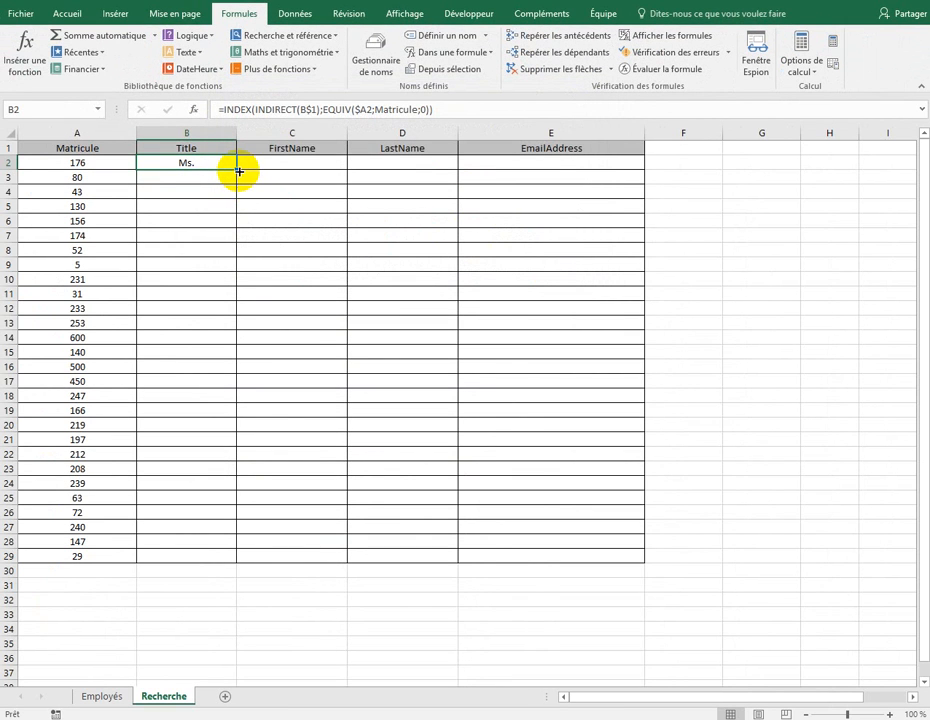
Step: Fill the B2 INDEX/INDIRECT formula across to E2 and down to row 29
{"action": "left_click_drag", "start_coordinate": [240, 170], "coordinate": [625, 172]}
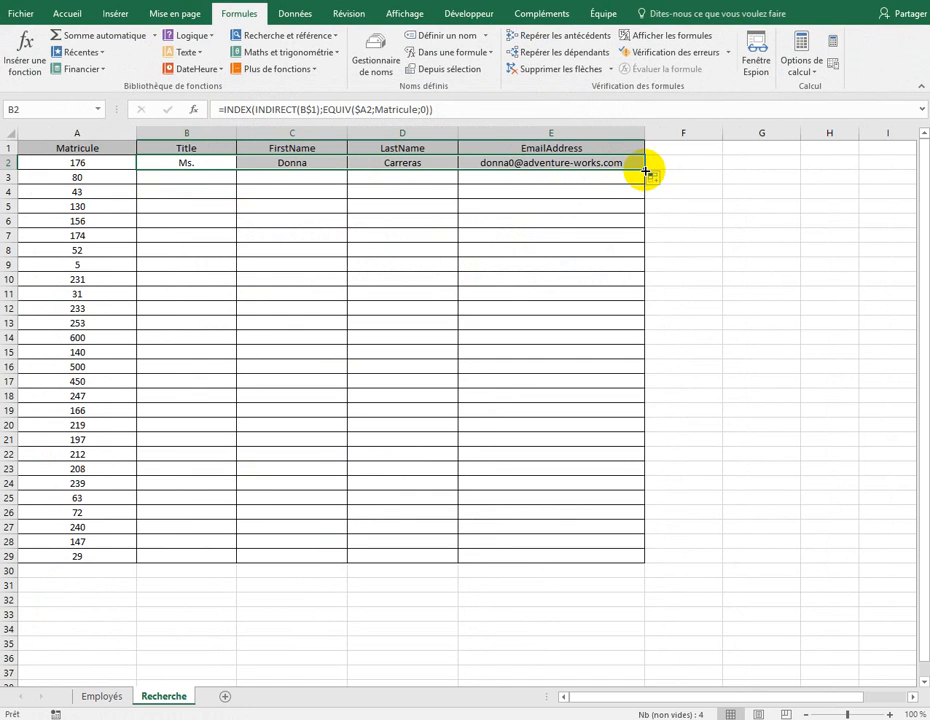
{"action": "double_click", "coordinate": [645, 170]}
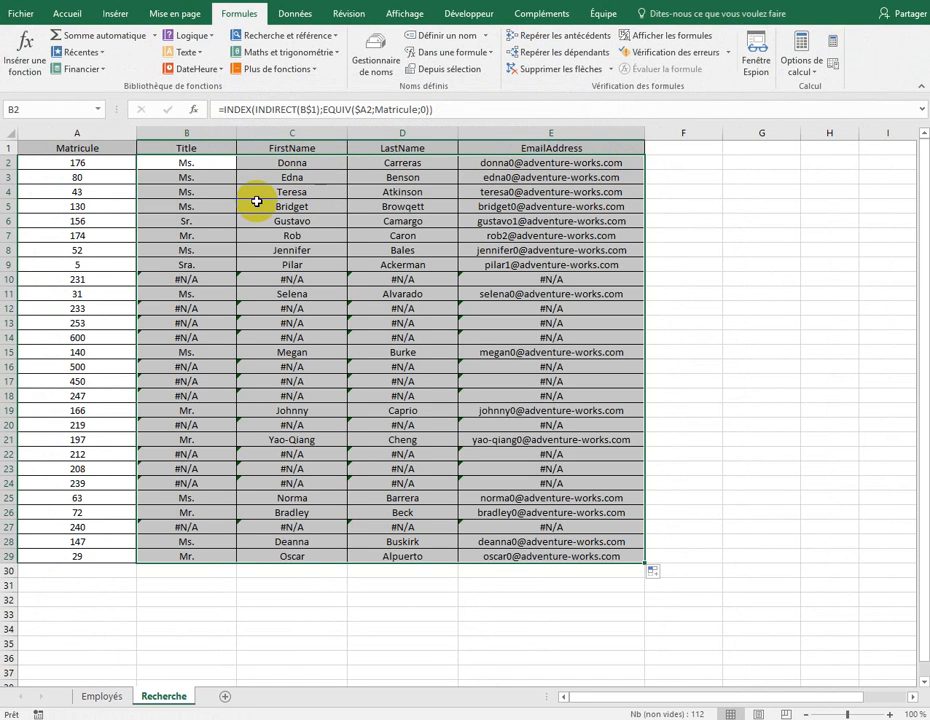
Step: Wrap the B2 formula in SIERREUR with an empty string "" as the value if error
{"action": "left_click", "coordinate": [202, 161]}
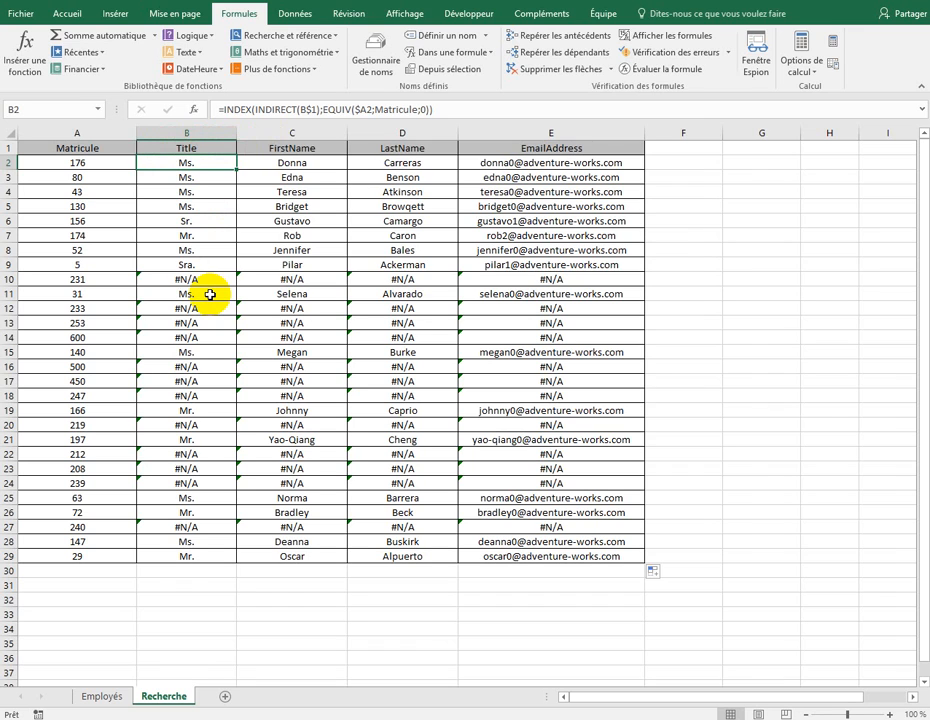
{"action": "left_click", "coordinate": [225, 112]}
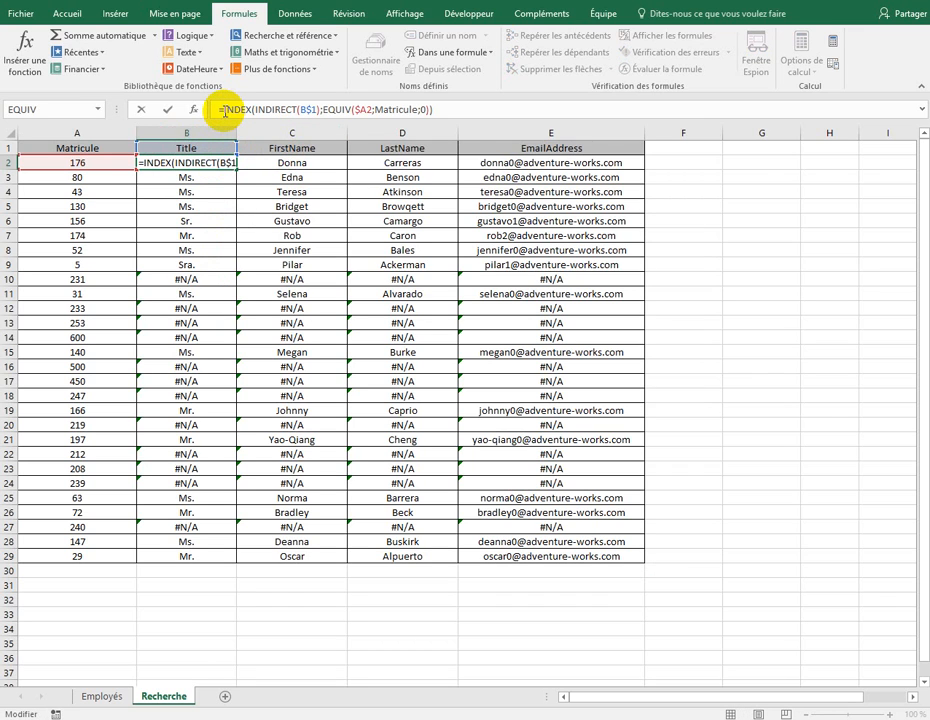
{"action": "type", "text": "sierru"}
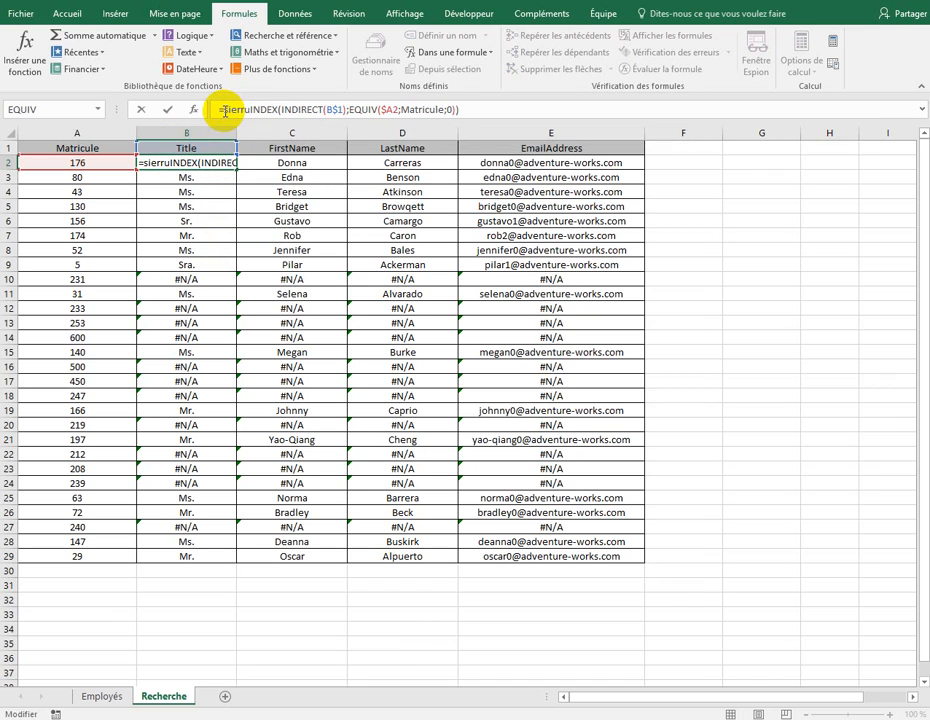
{"action": "key", "text": "BackSpace"}
{"action": "double_click", "coordinate": [262, 135]}
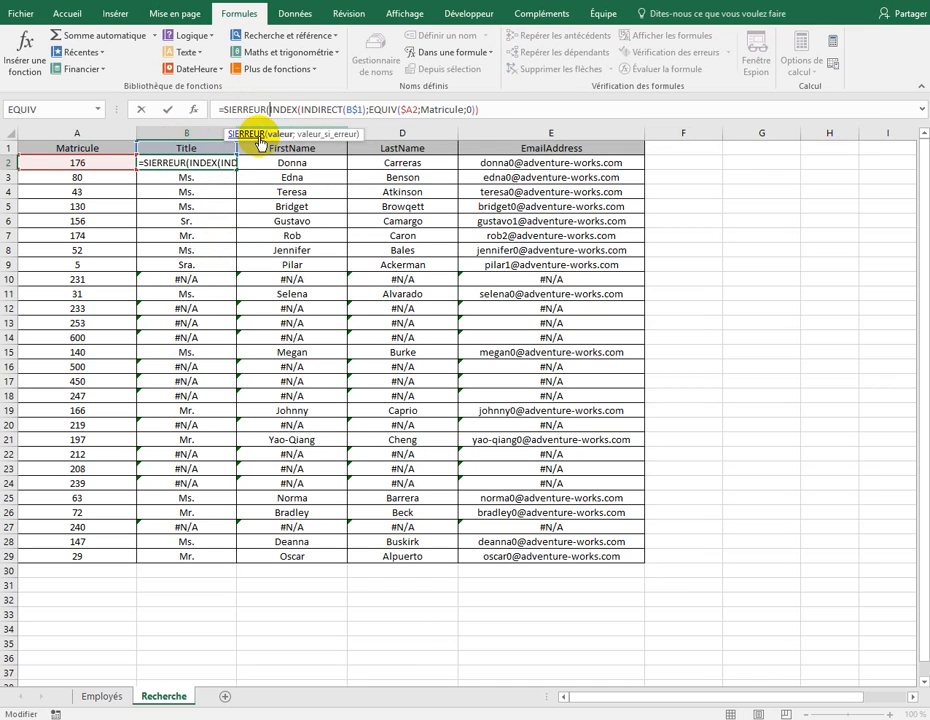
{"action": "left_click", "coordinate": [506, 111]}
{"action": "type", "text": ";\""}
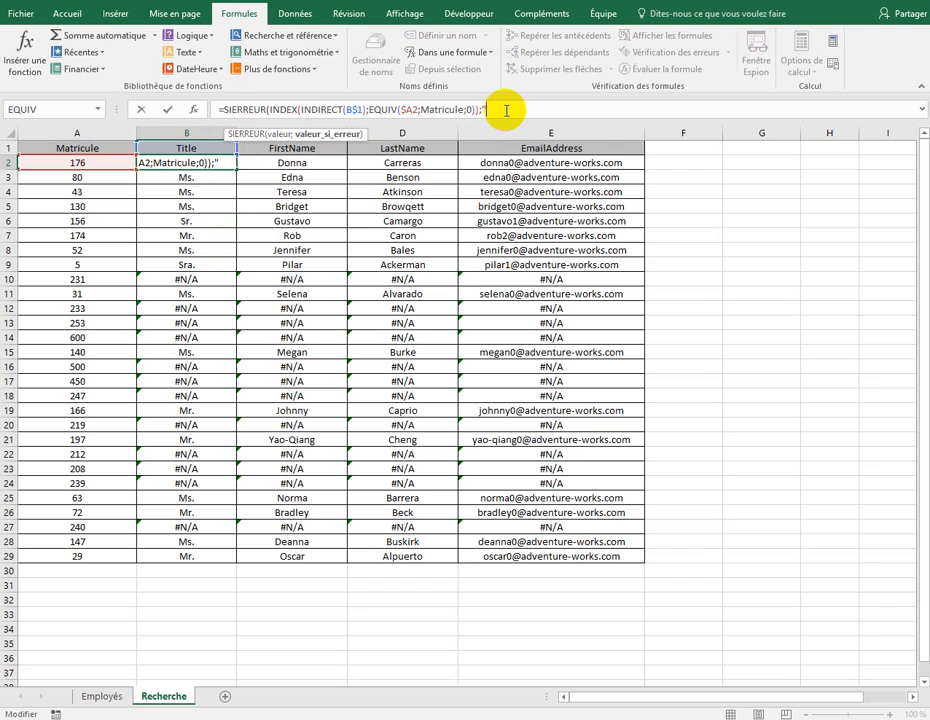
{"action": "type", "text": "\")"}
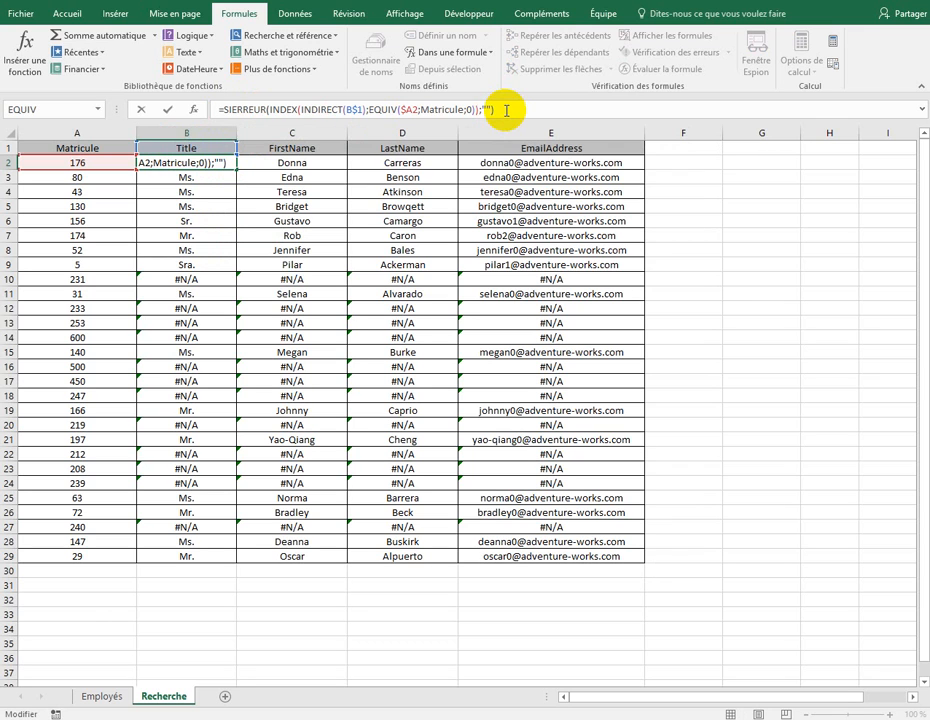
{"action": "key", "text": "Return"}
Step: Fill the SIERREUR formula from B2 across to E2 and down to row 29
{"action": "left_click", "coordinate": [220, 164]}
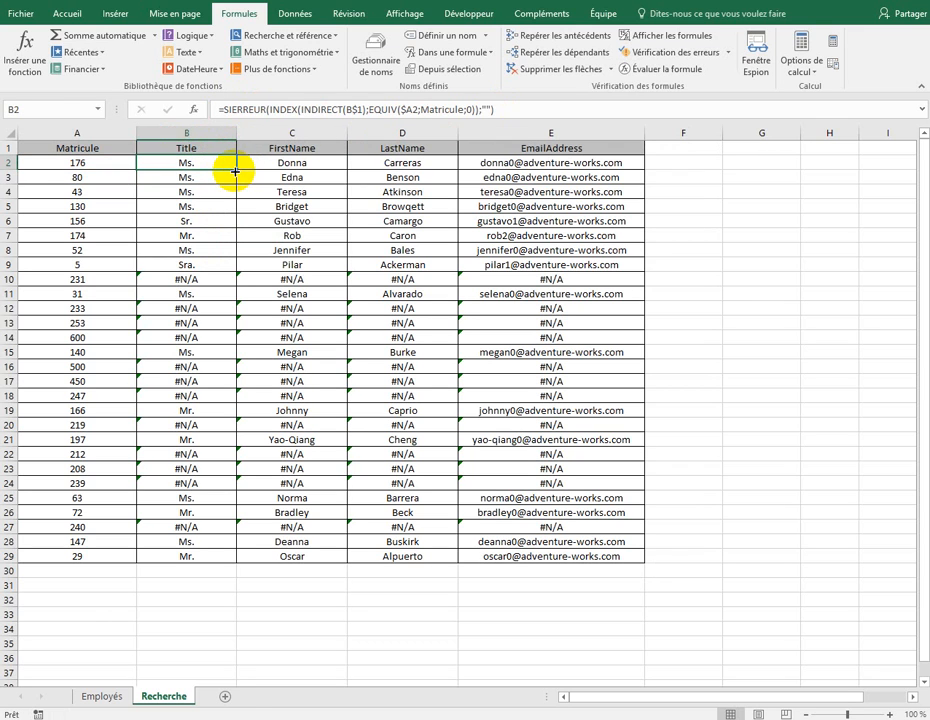
{"action": "left_click_drag", "start_coordinate": [234, 172], "coordinate": [645, 172]}
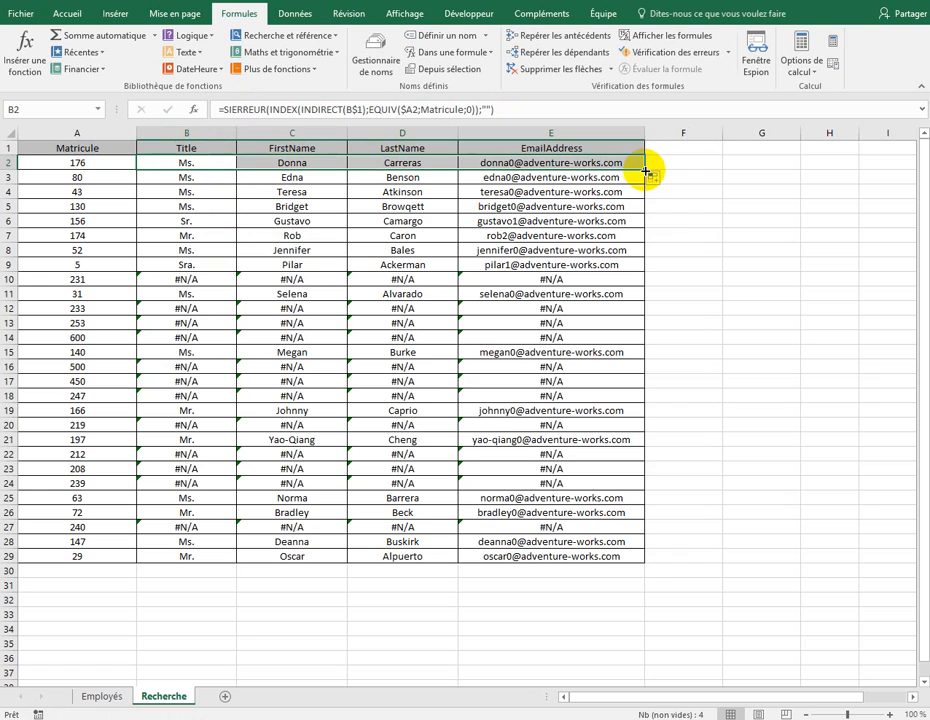
{"action": "double_click", "coordinate": [645, 170]}
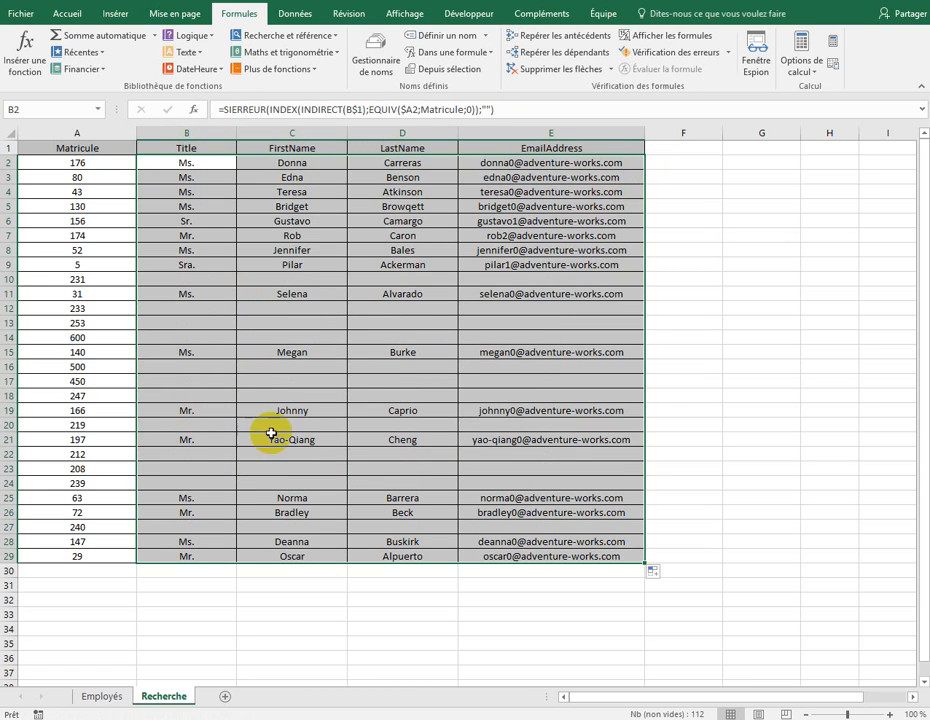
Step: Replace the EmailAddress header in E1 with shift
{"action": "left_click", "coordinate": [545, 148]}
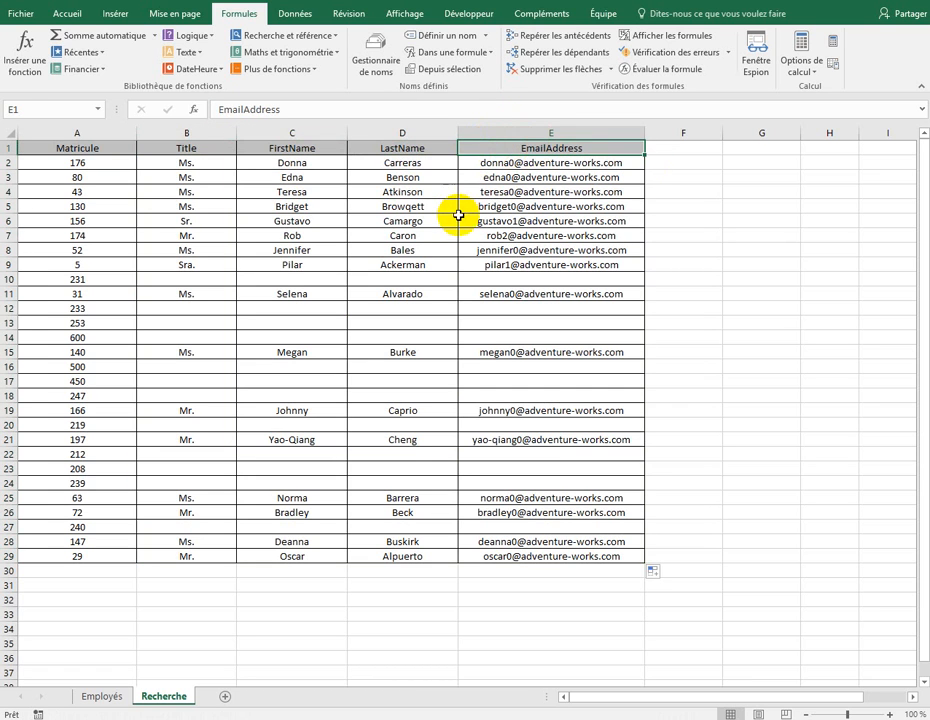
{"action": "type", "text": "shi"}
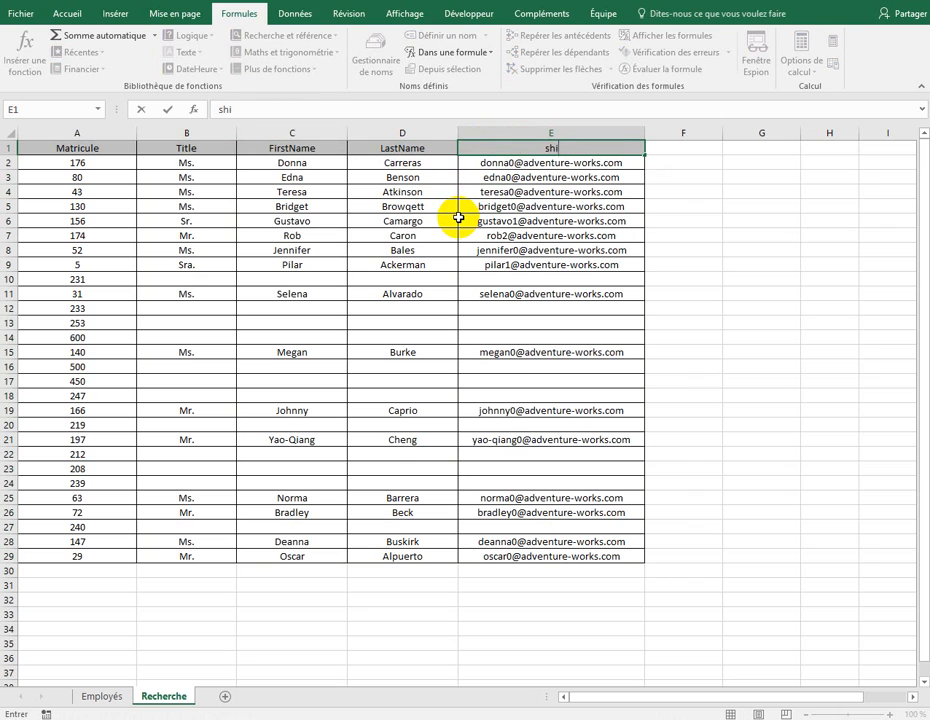
{"action": "type", "text": "ft"}
{"action": "key", "text": "Return"}
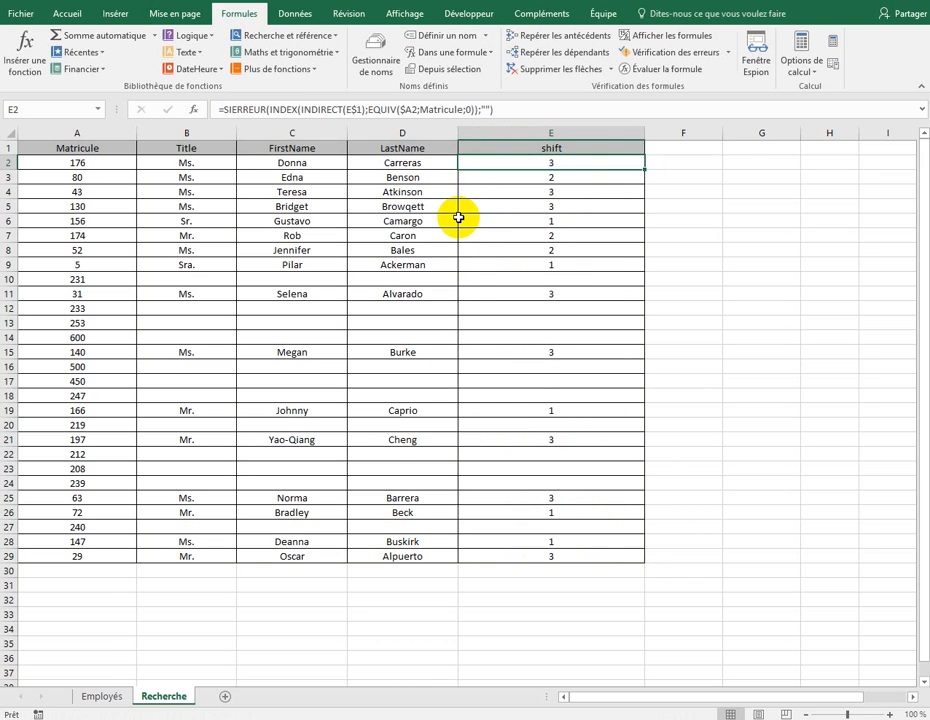